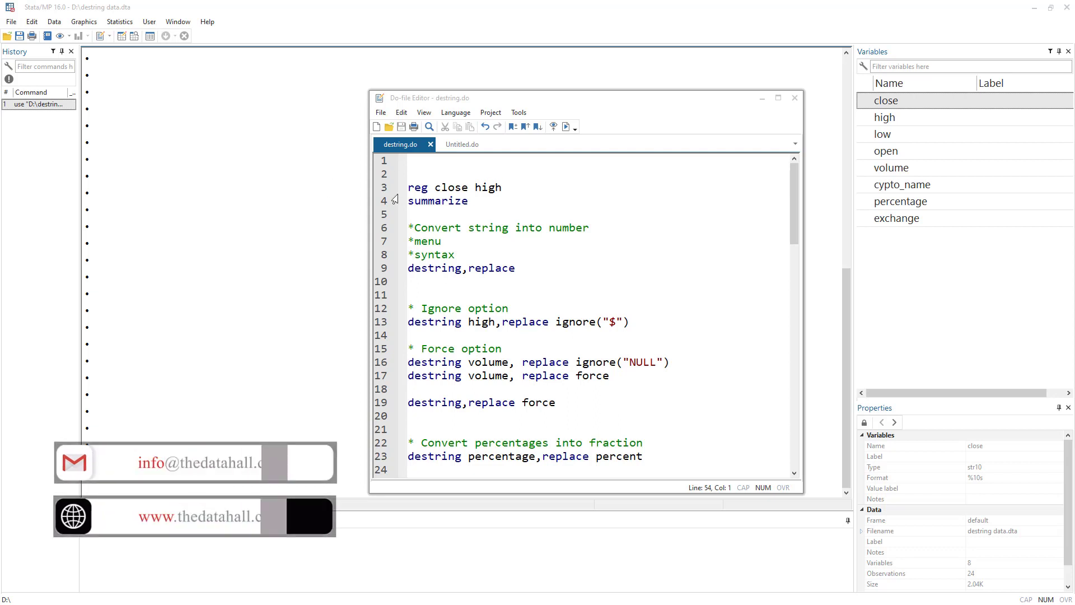
# Run only line 3 of destring.do, the regression "reg close high"
pyautogui.click(380, 192)
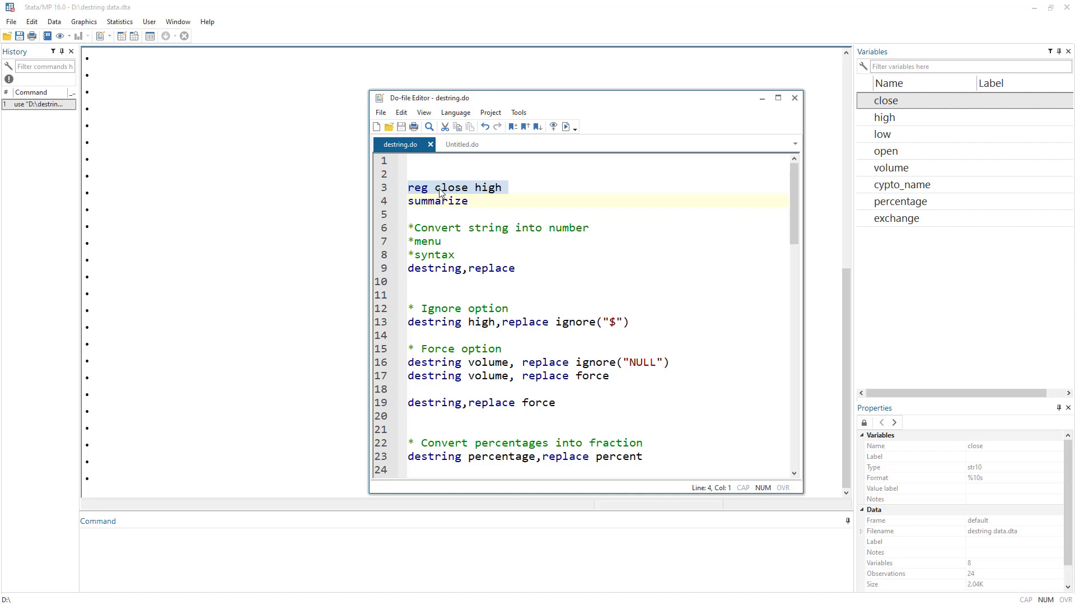
pyautogui.click(489, 187)
pyautogui.doubleClick(489, 187)
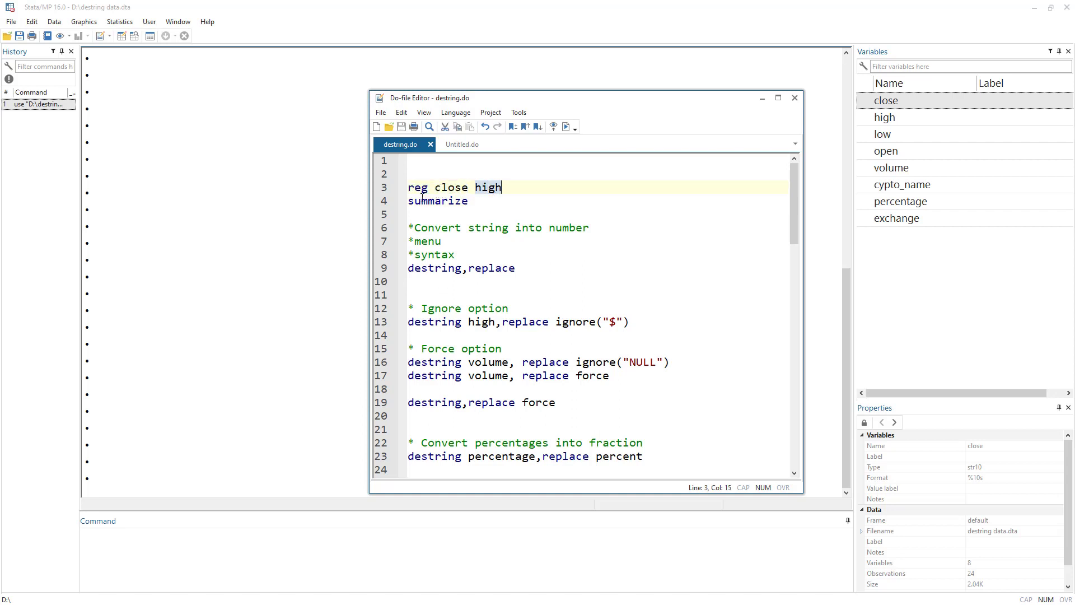
pyautogui.click(381, 189)
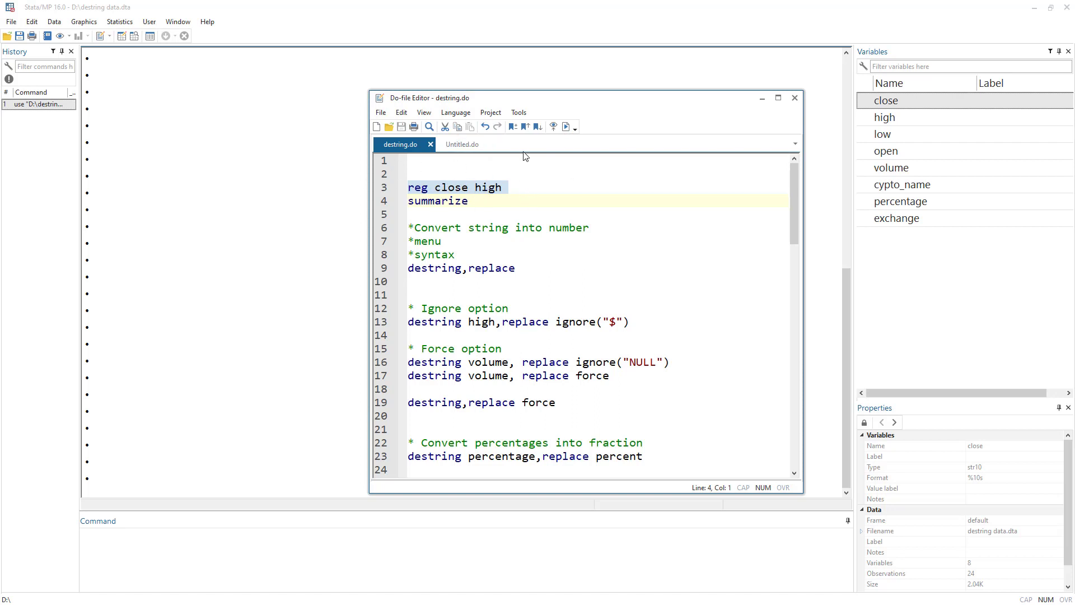
pyautogui.click(566, 126)
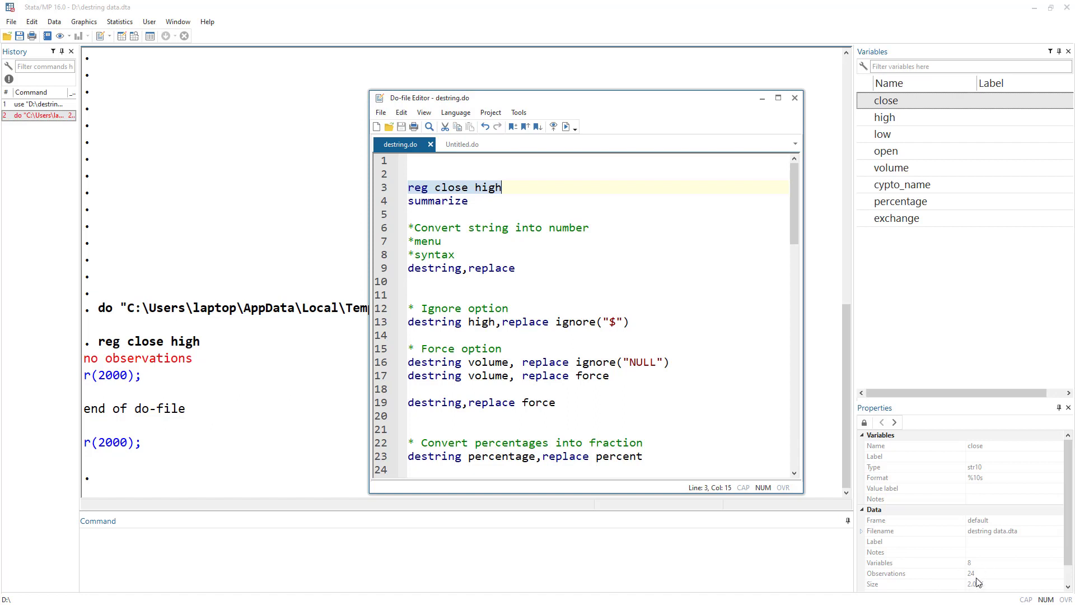
# Run only the summarize line of destring.do and move the do-file window aside to read the summary table
pyautogui.click(381, 201)
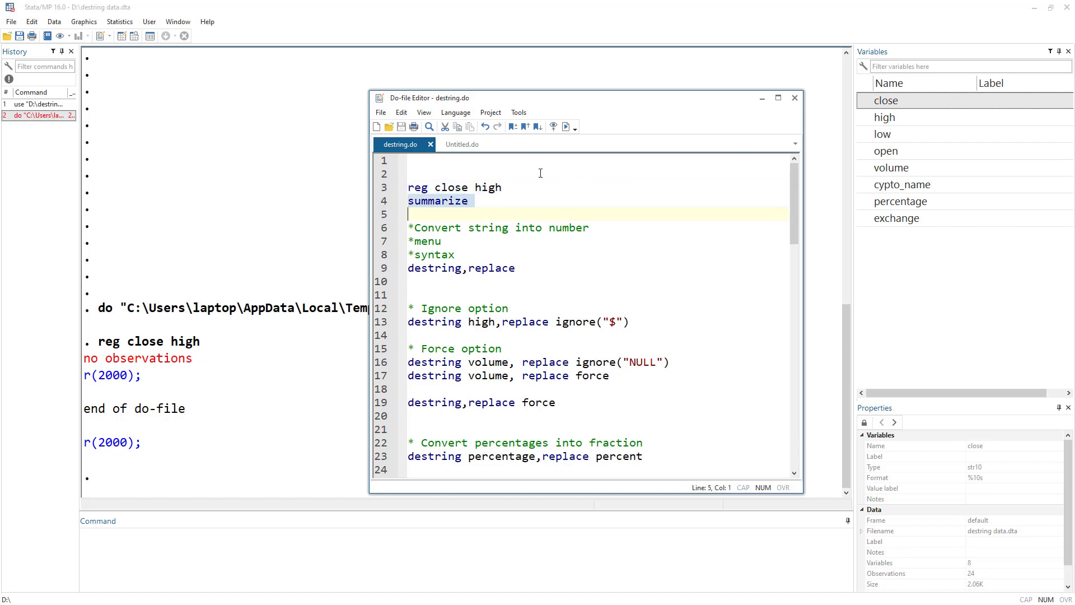
pyautogui.click(567, 127)
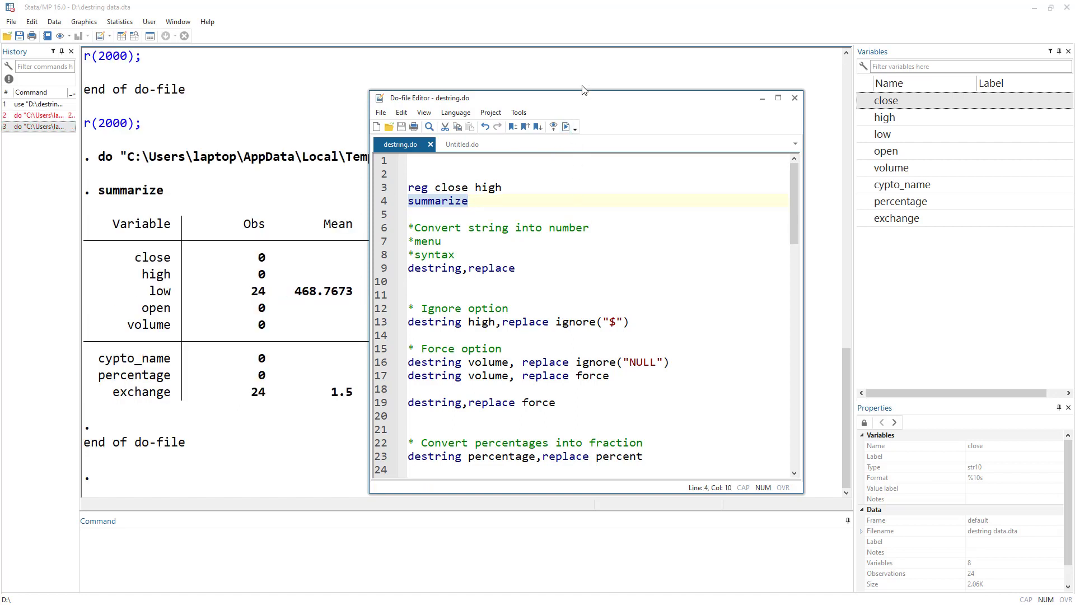
pyautogui.moveTo(577, 106); pyautogui.dragTo(853, 113)
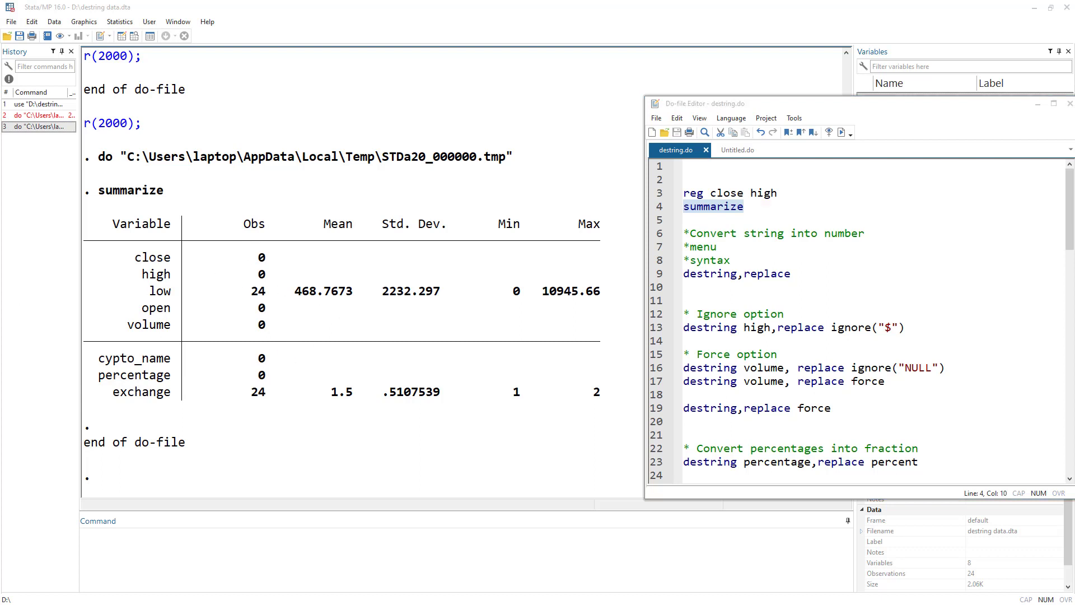
pyautogui.moveTo(735, 104); pyautogui.dragTo(312, 131)
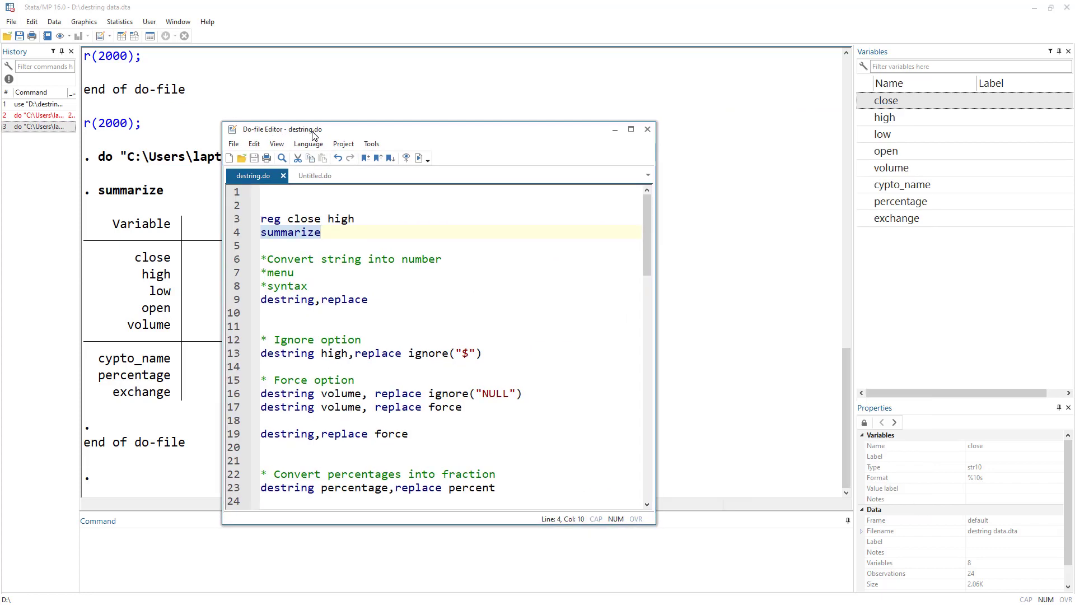
# Examine the dataset in the Data Editor and check the storage types of the variables low, high and close
pyautogui.click(123, 37)
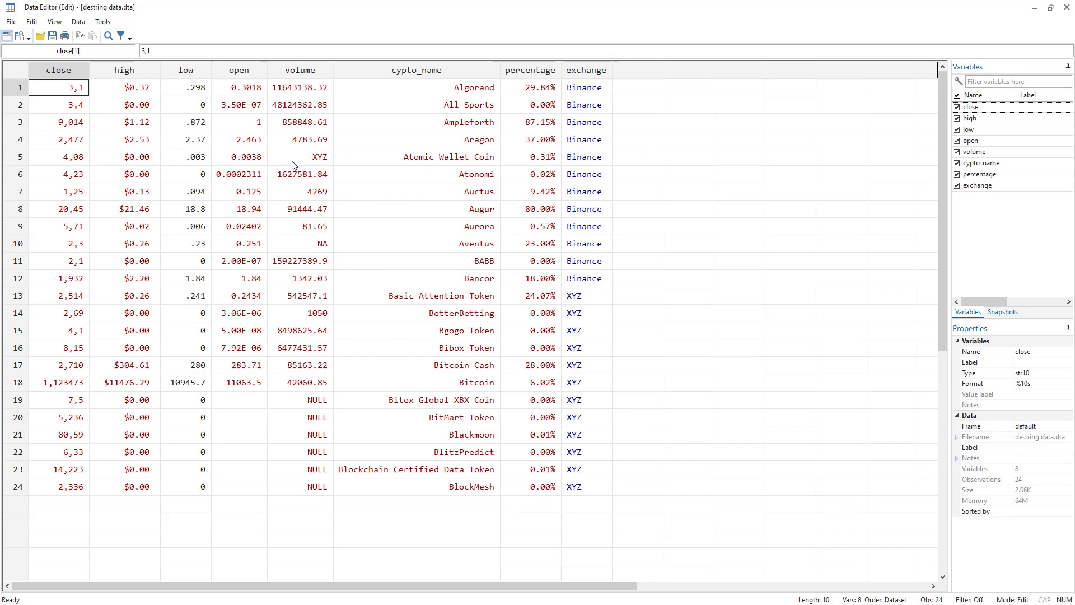
pyautogui.click(196, 94)
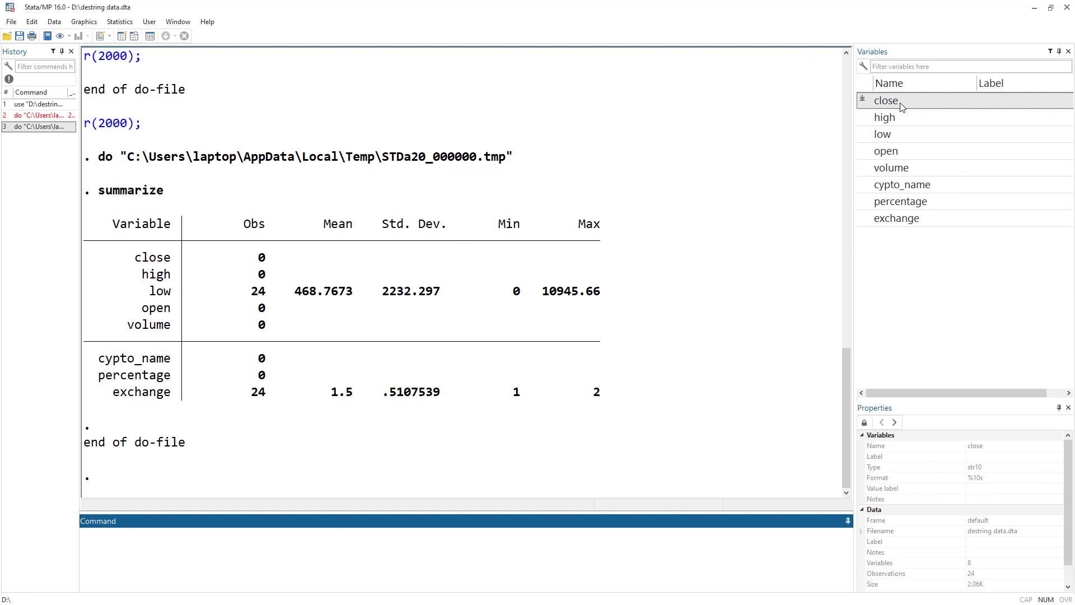
pyautogui.click(893, 137)
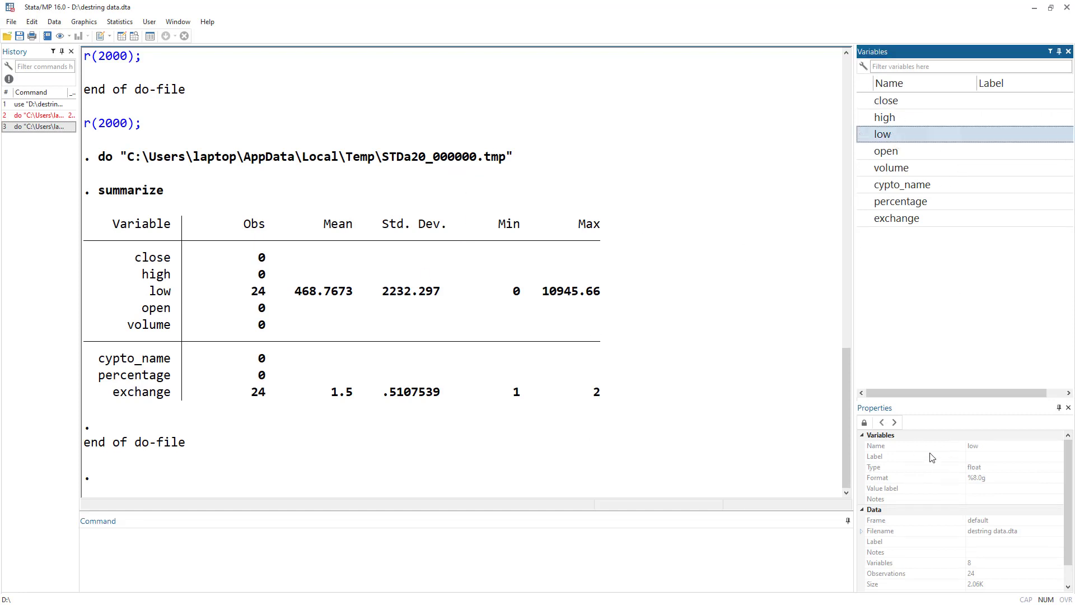
pyautogui.click(1052, 468)
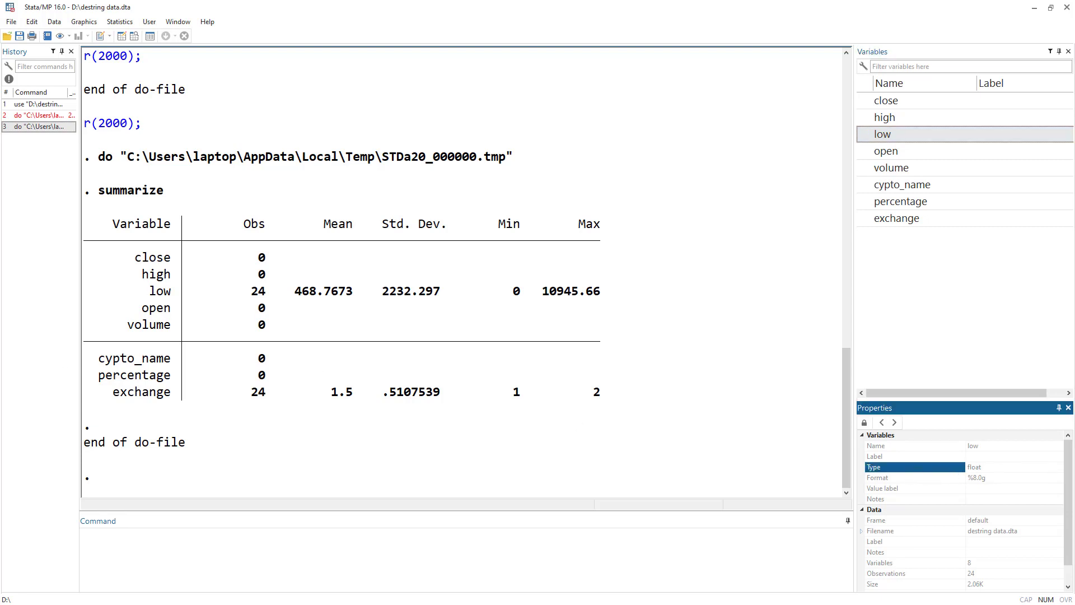
pyautogui.hotkey('ctrl', '8')
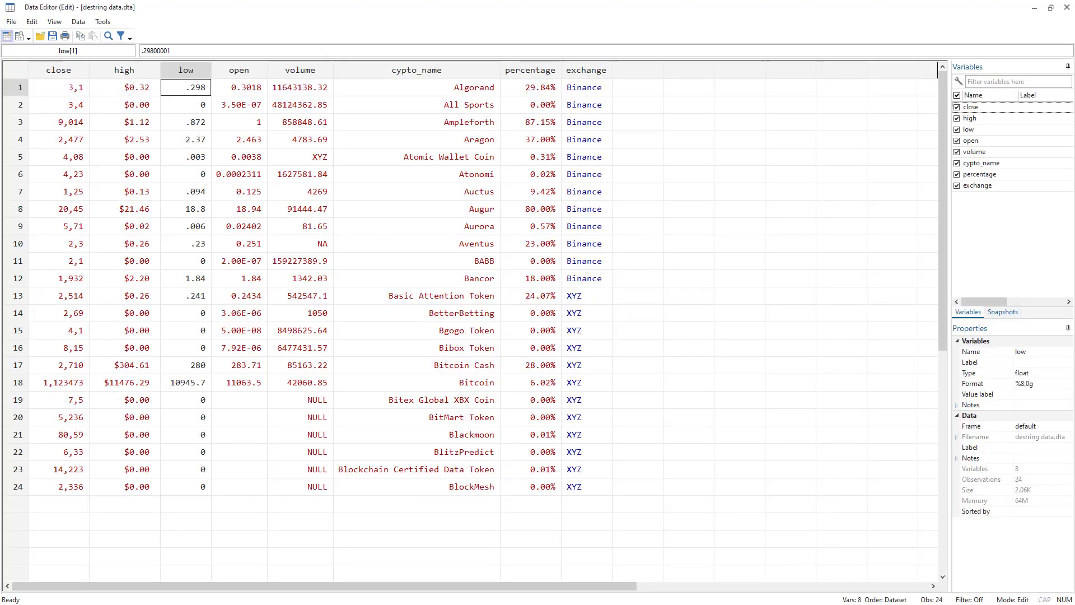
pyautogui.hotkey('alt', 'Tab')
pyautogui.click(885, 117)
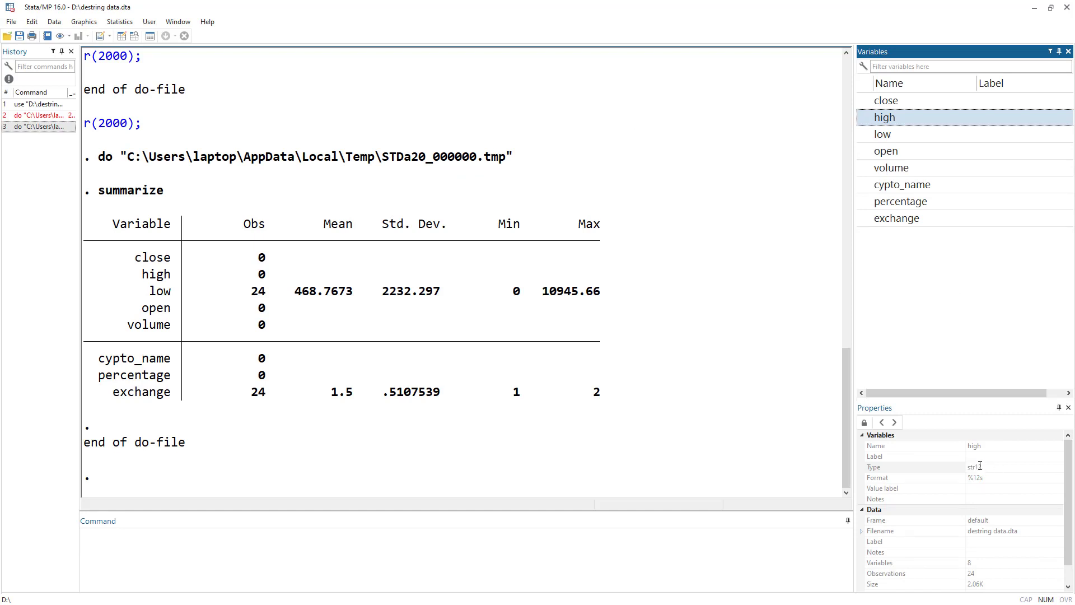
pyautogui.click(909, 103)
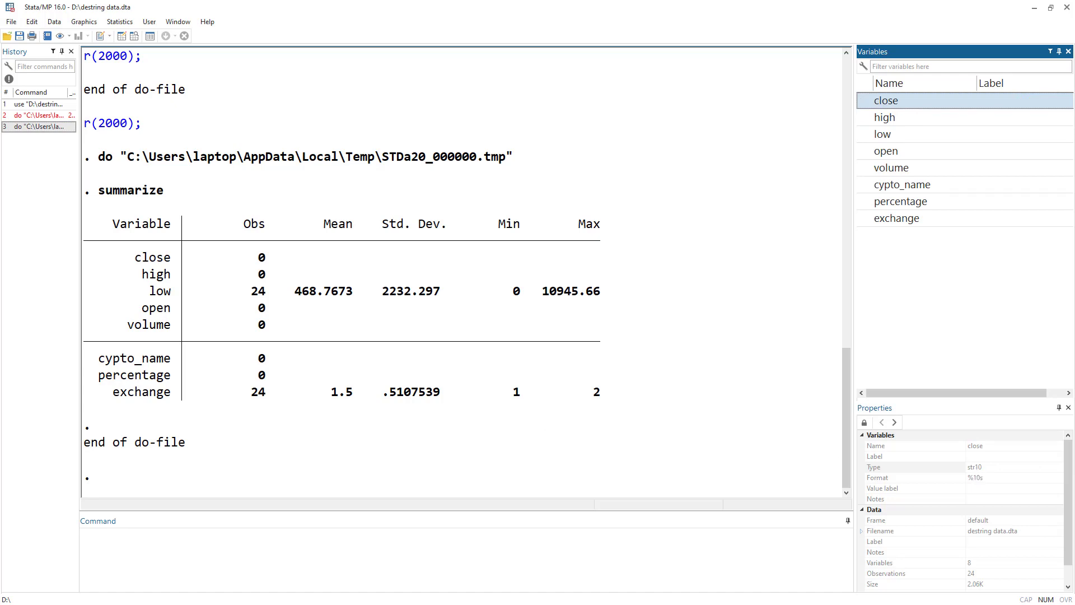
# Inspect the open, volume and cypto_name cells in the Data Editor, and the underlying values behind the exchange entries Binance and XYZ
pyautogui.hotkey('ctrl', '8')
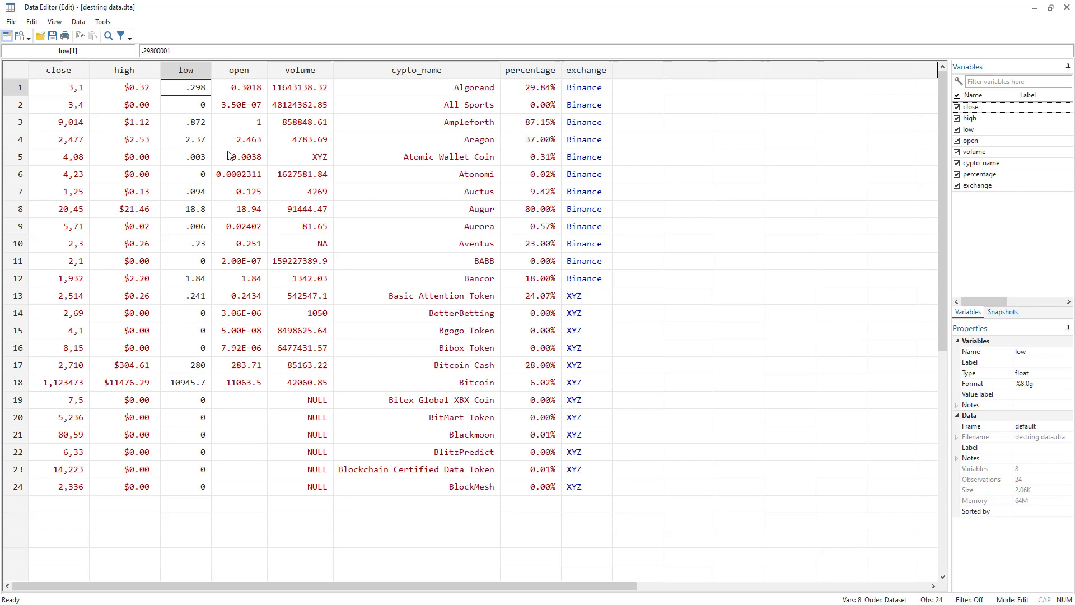
pyautogui.moveTo(253, 110); pyautogui.dragTo(398, 483)
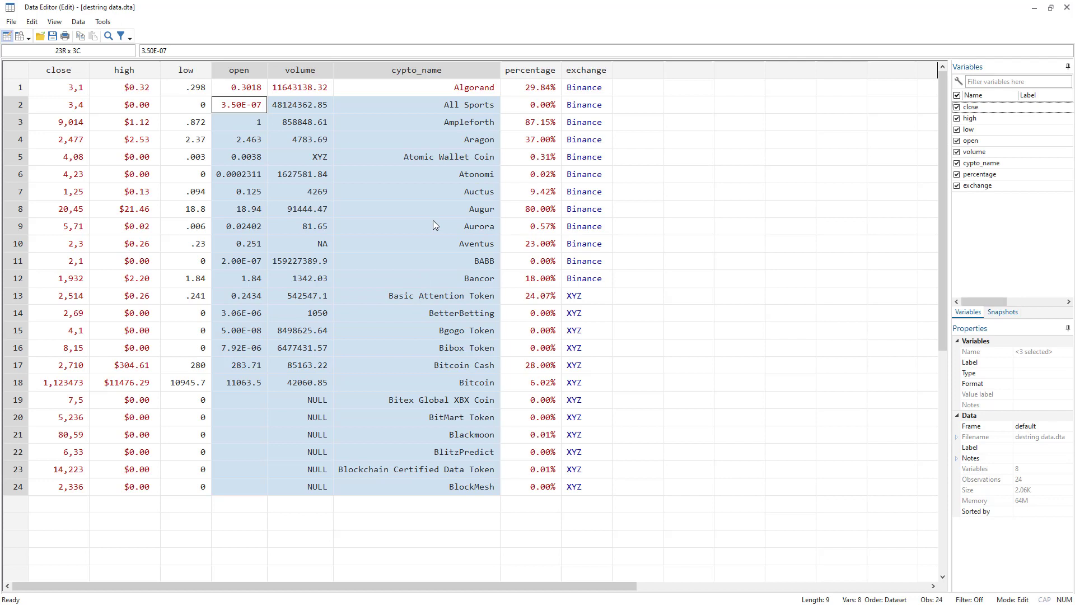
pyautogui.click(607, 178)
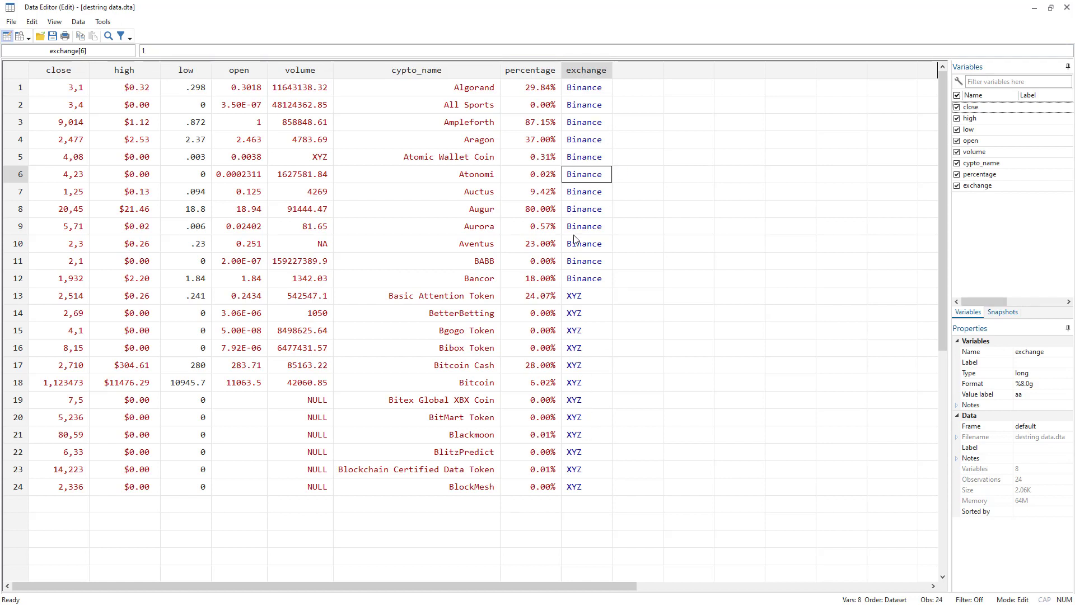
pyautogui.click(595, 281)
pyautogui.click(593, 298)
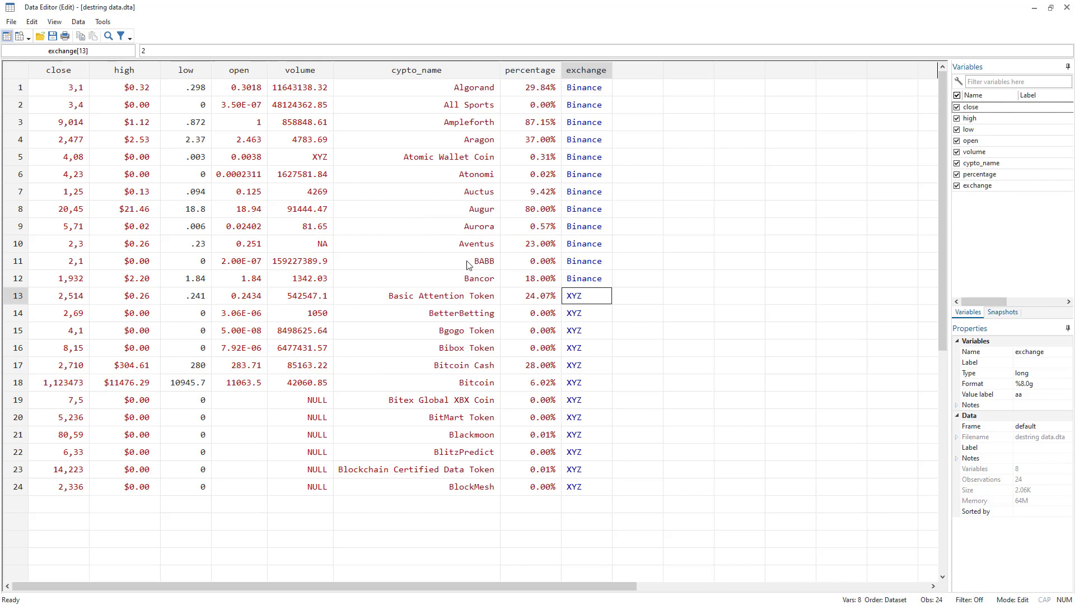
pyautogui.click(589, 250)
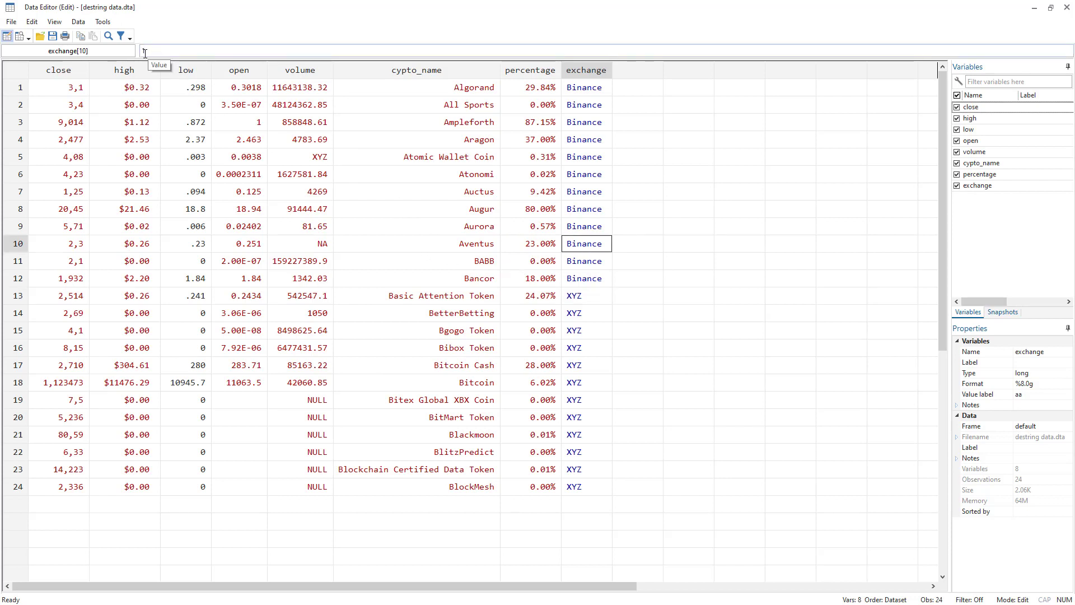
pyautogui.click(587, 315)
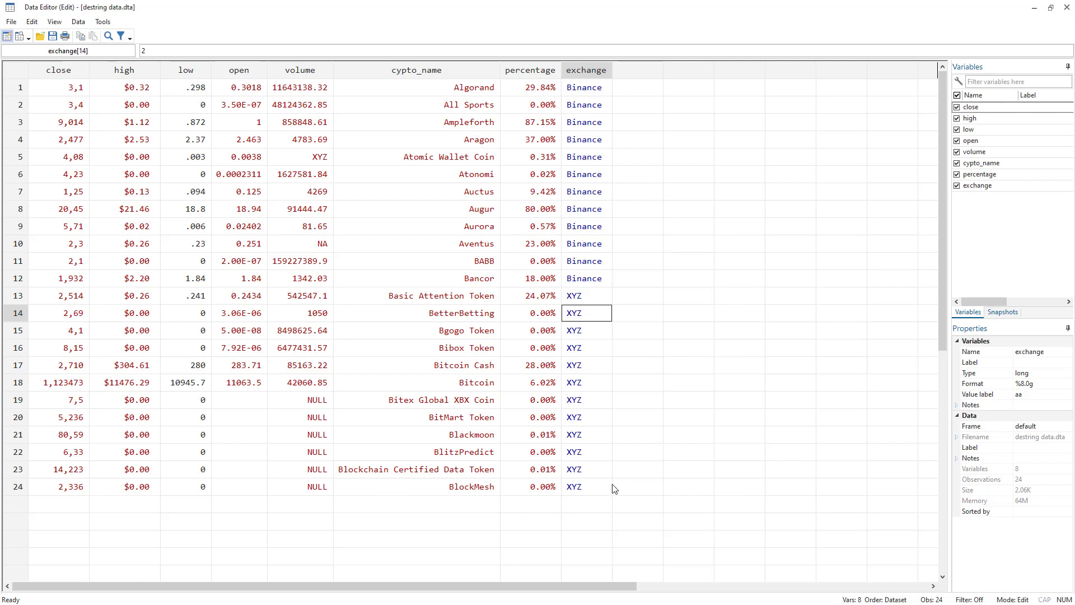
pyautogui.click(590, 178)
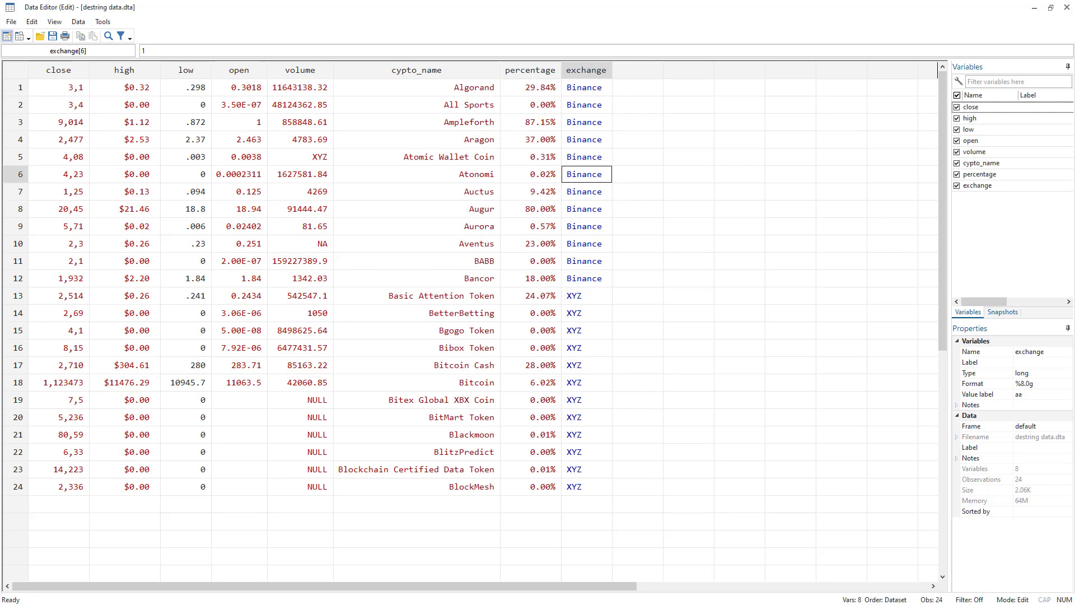
pyautogui.hotkey('alt', 'F4')
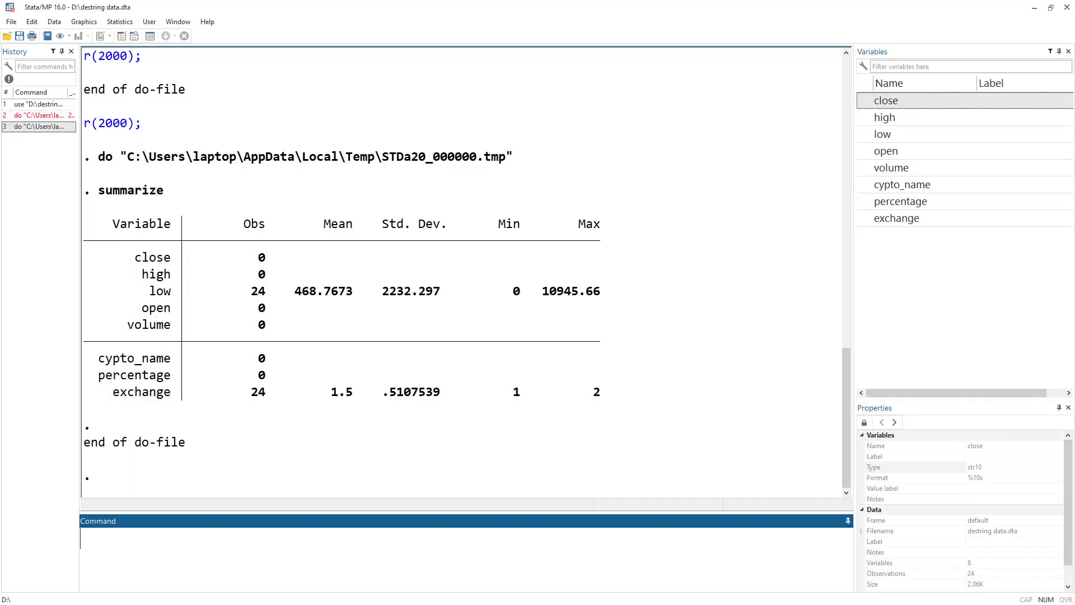
# Check the storage type of the exchange variable and compare it with its column in the Data Editor
pyautogui.click(918, 224)
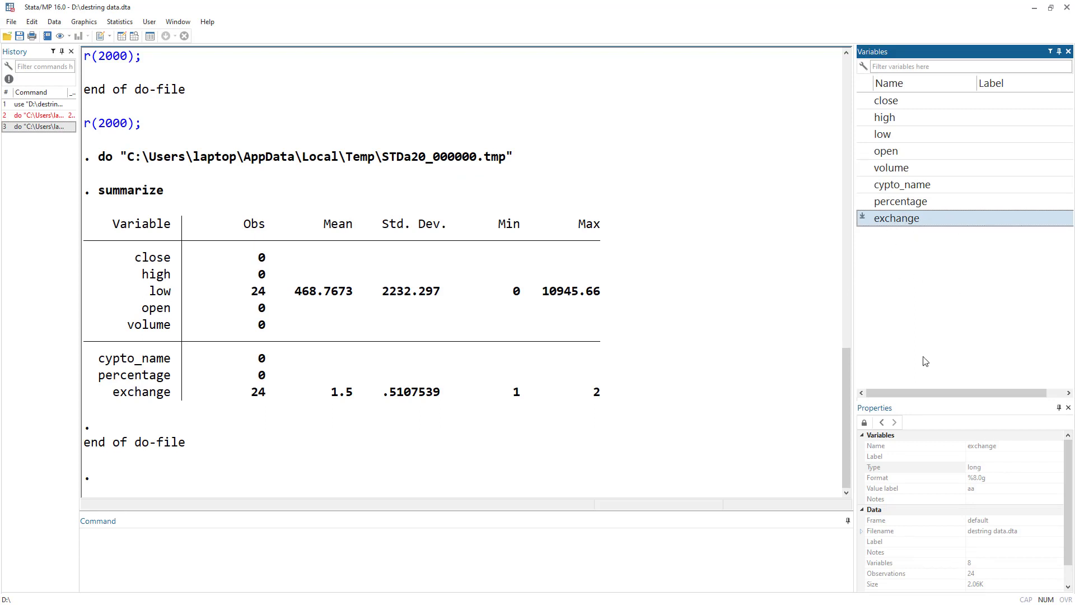
pyautogui.click(984, 466)
pyautogui.click(995, 467)
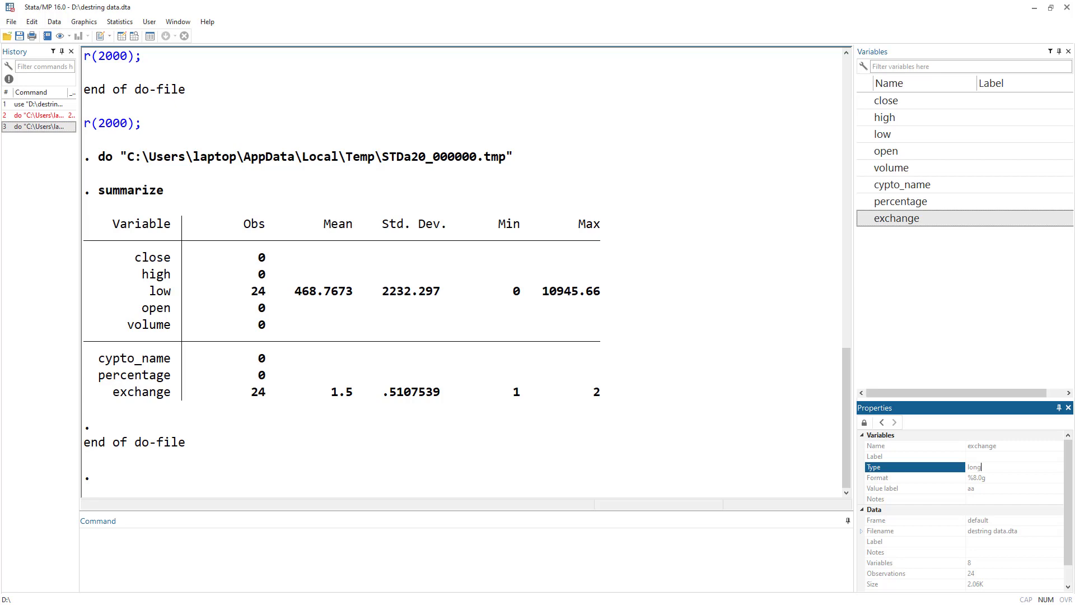
pyautogui.hotkey('ctrl', '8')
pyautogui.hotkey('alt', 'F4')
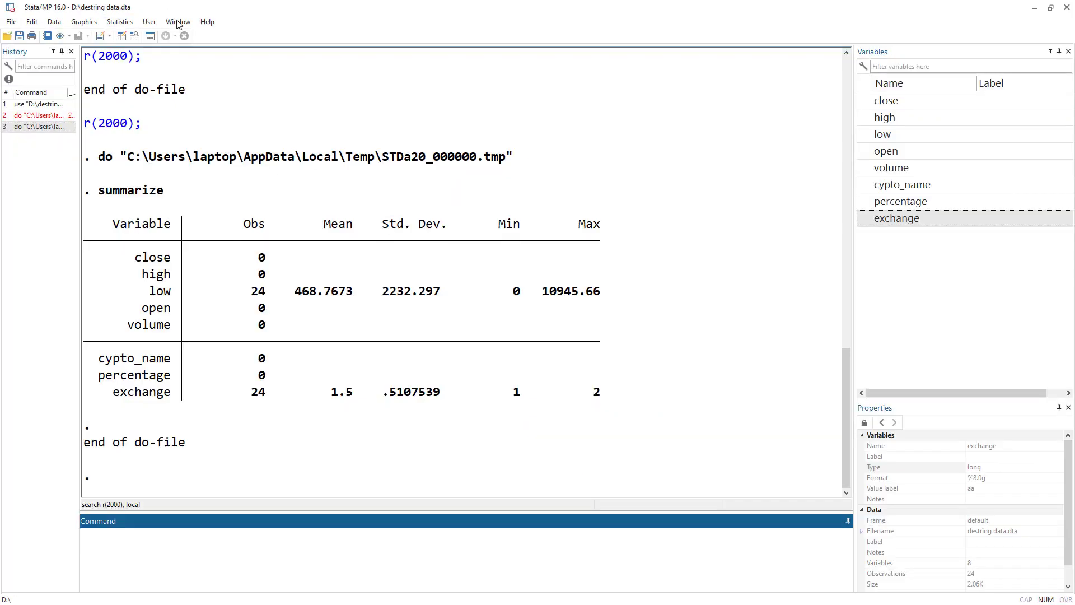
# Set the overall color scheme to Dark in the general preferences
pyautogui.click(34, 23)
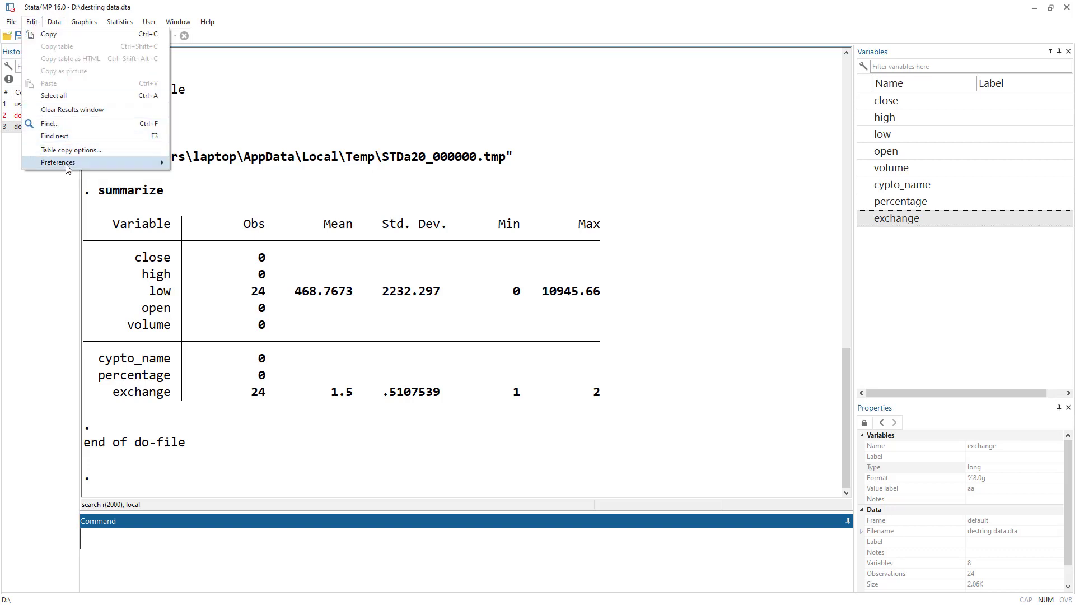
pyautogui.click(240, 168)
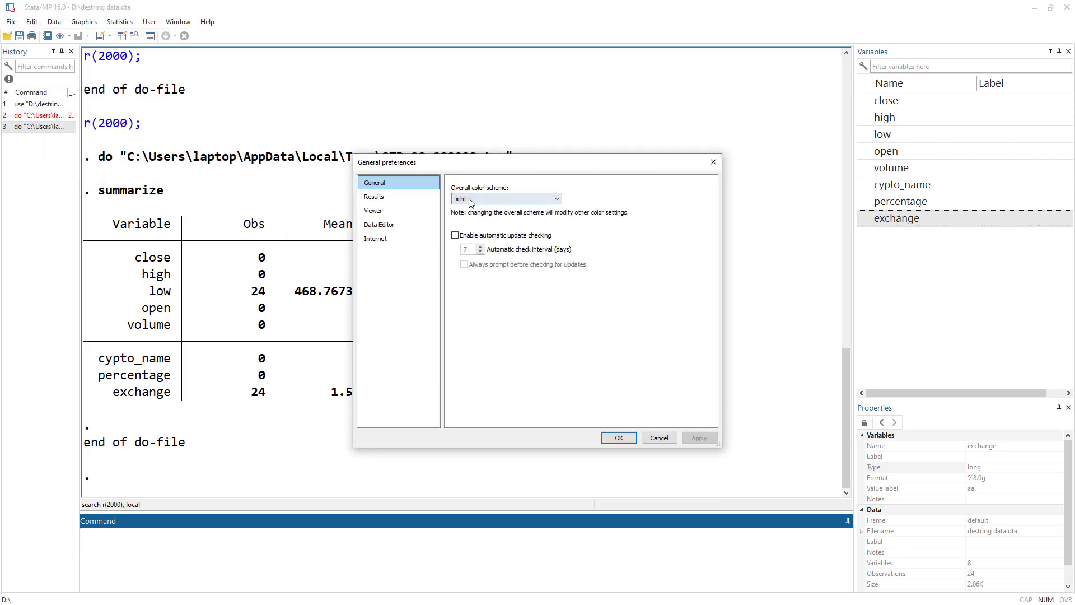
pyautogui.click(475, 201)
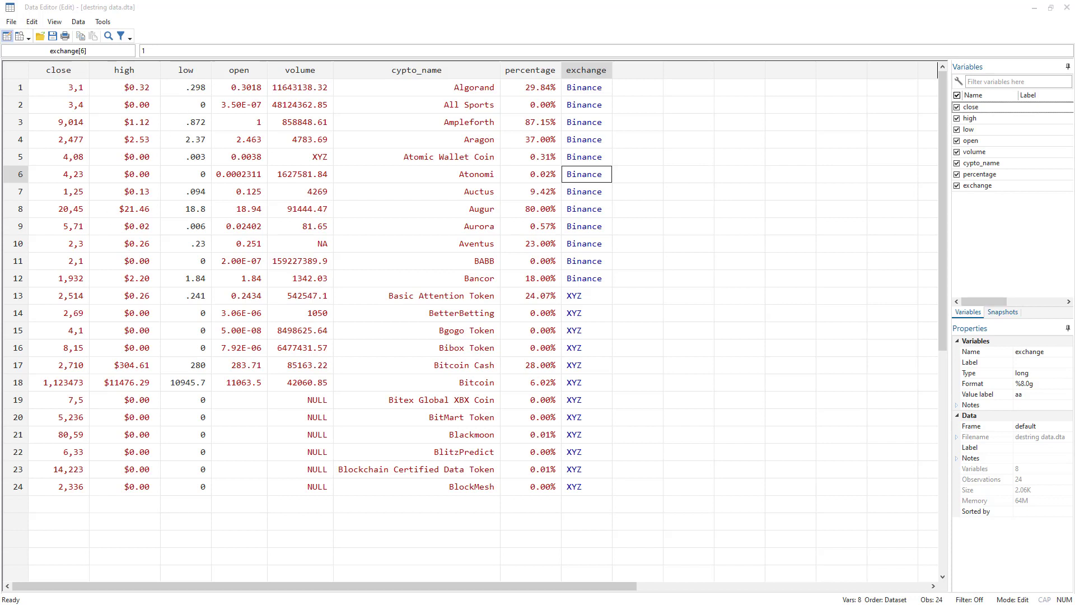
pyautogui.hotkey('alt', 'Tab')
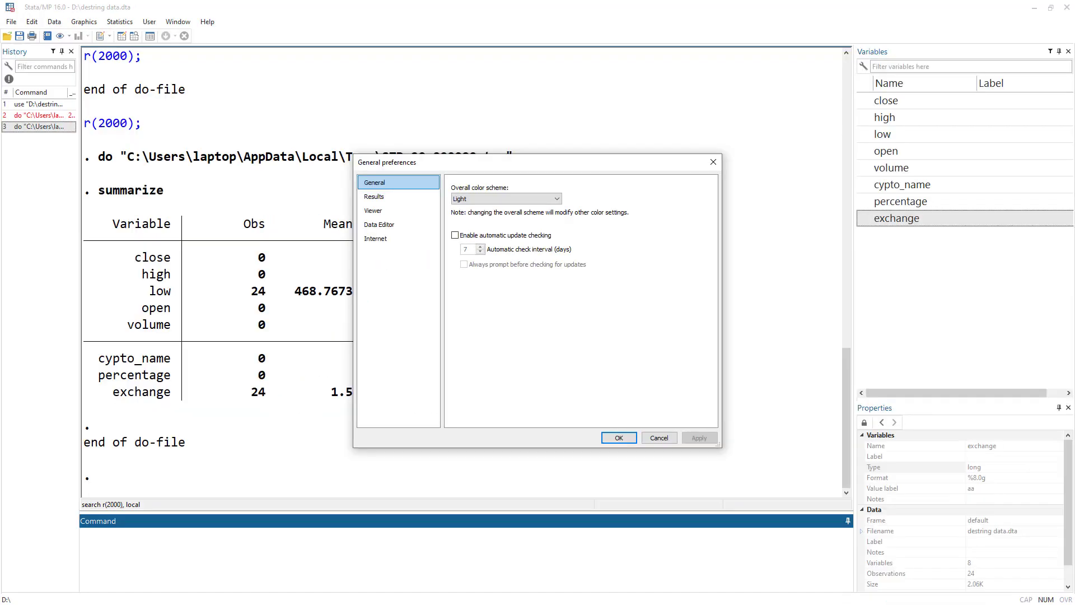
pyautogui.click(486, 199)
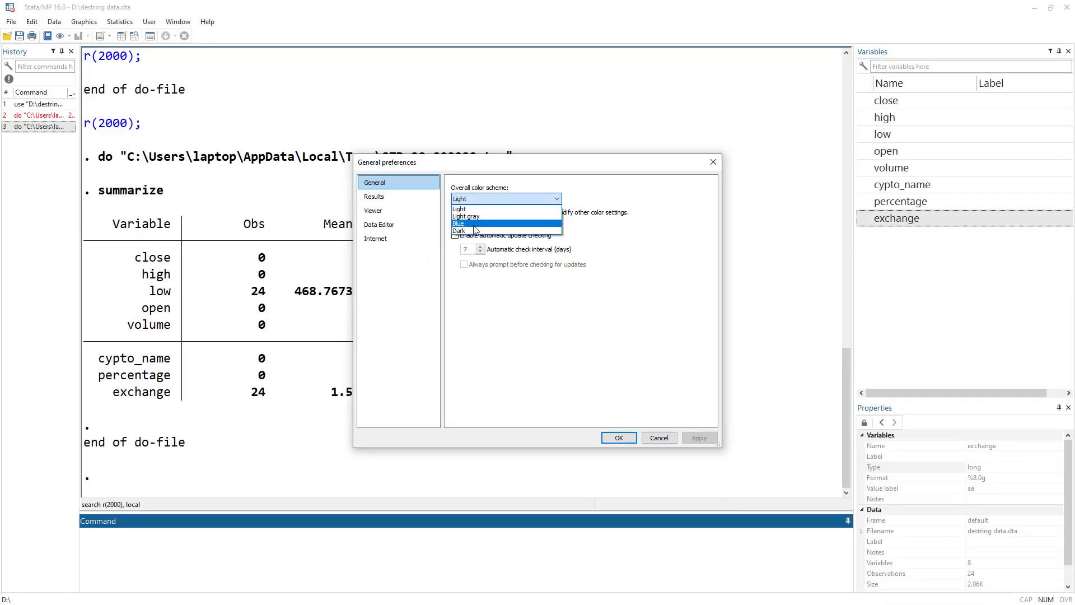
pyautogui.click(472, 231)
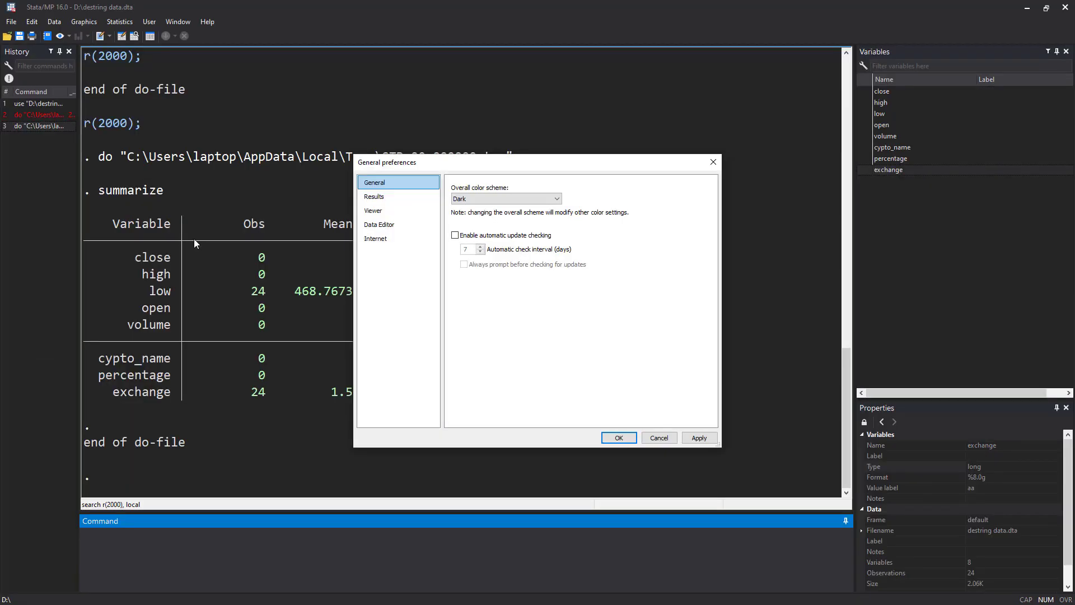
# Return the overall color scheme to Light and apply the general preferences
pyautogui.click(504, 199)
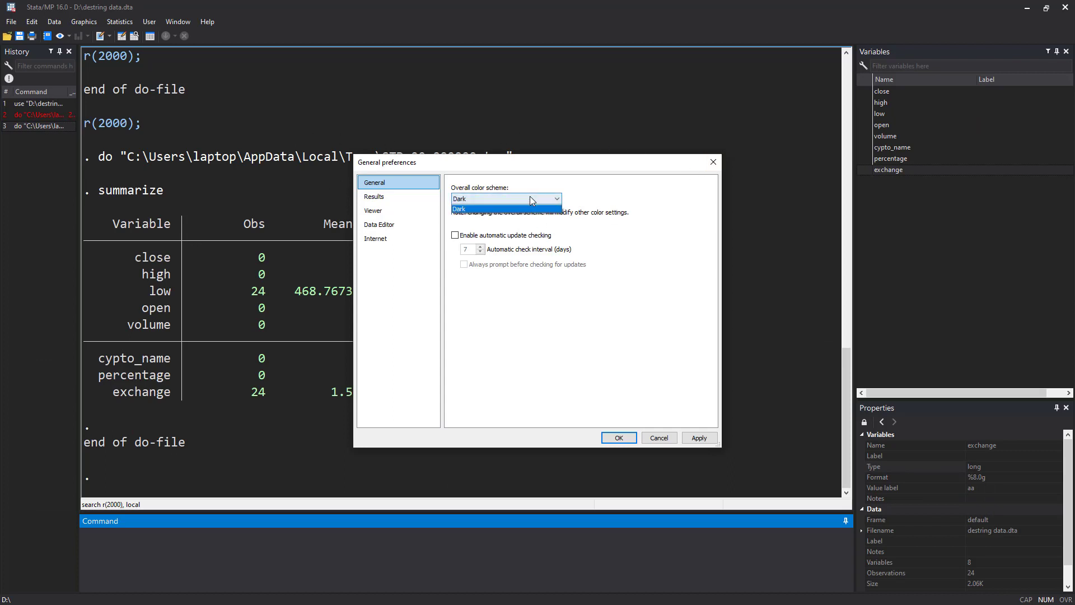
pyautogui.click(502, 209)
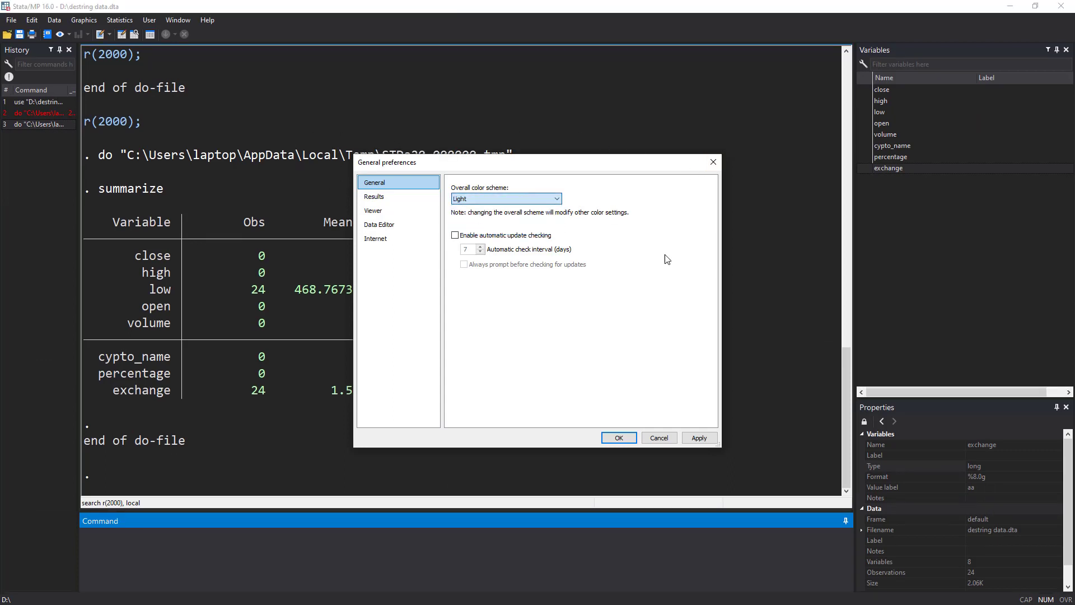
pyautogui.click(623, 438)
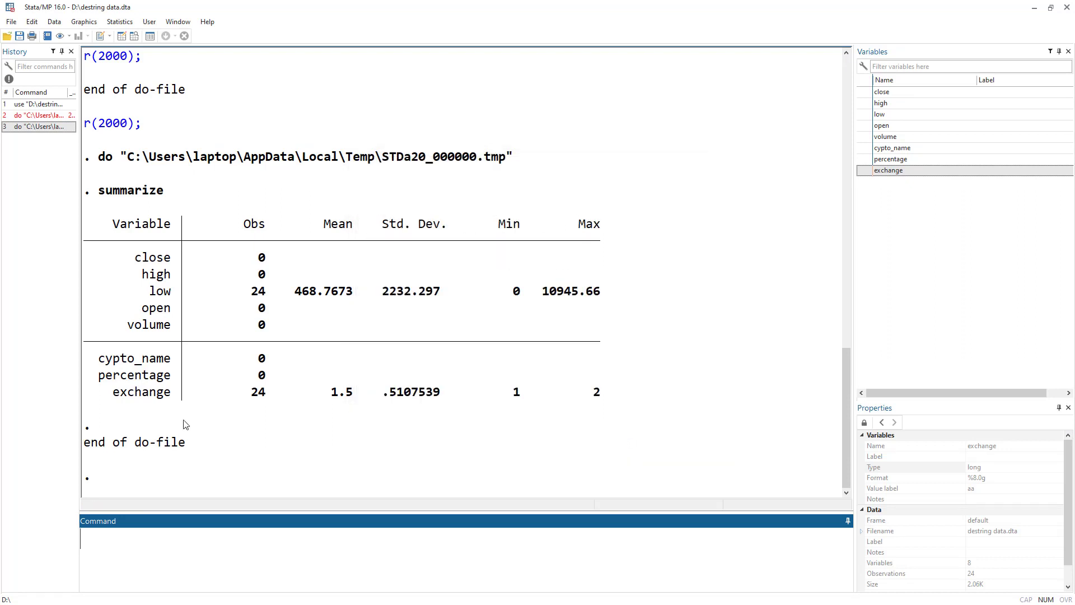
# Review the dataset in the Data Editor and highlight the destring command on line 9 of destring.do
pyautogui.hotkey('ctrl', '8')
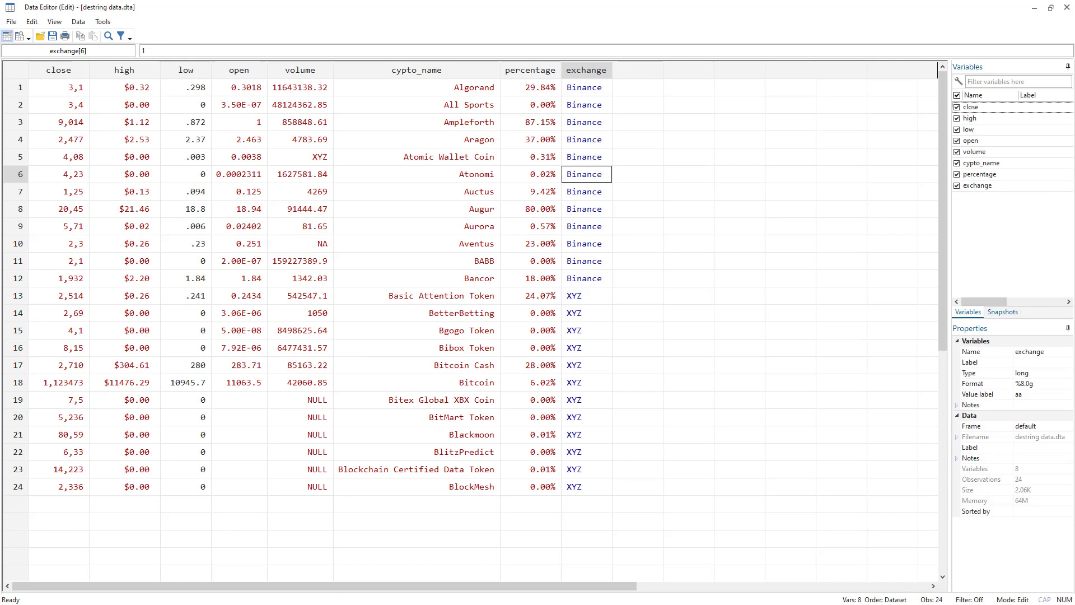
pyautogui.hotkey('alt', 'Tab')
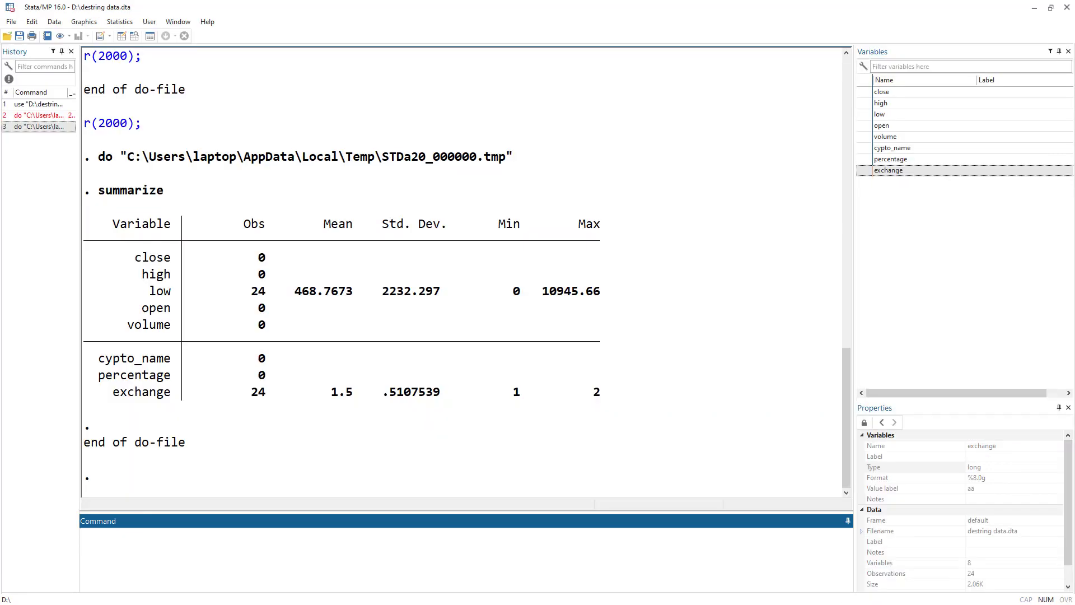
pyautogui.hotkey('alt', 'Tab')
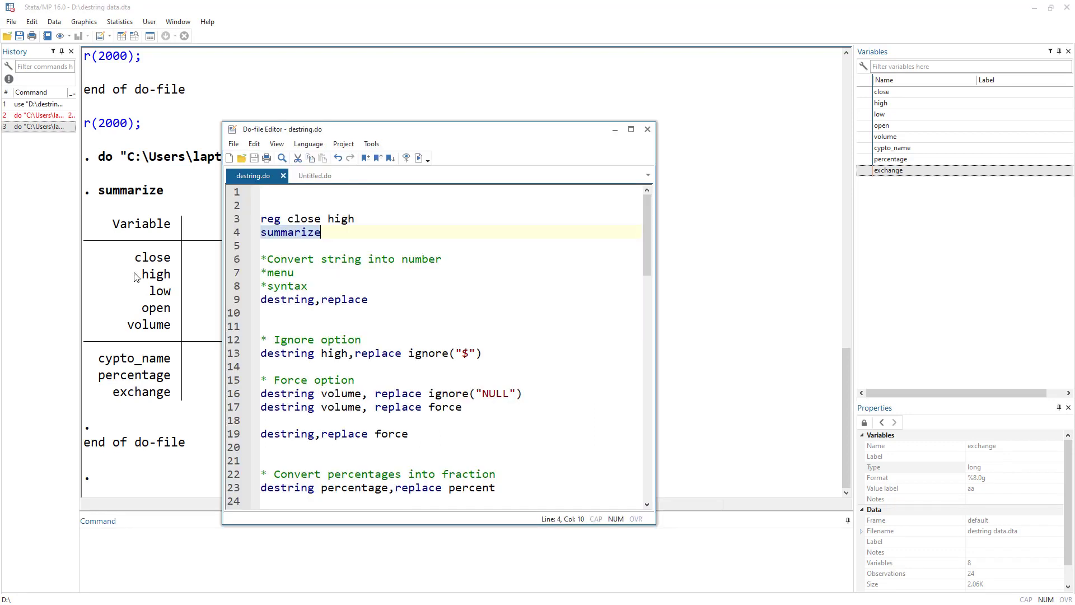
pyautogui.doubleClick(284, 299)
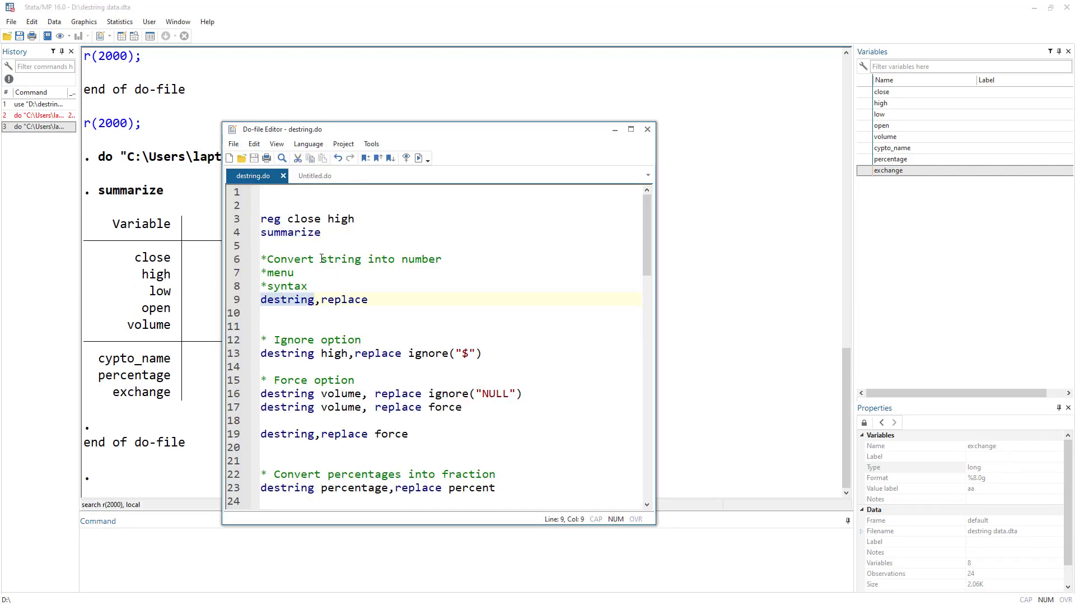
# Open the dialog for converting variables from string to numeric, close it without converting anything, and view the dataset in the Data Editor
pyautogui.click(54, 22)
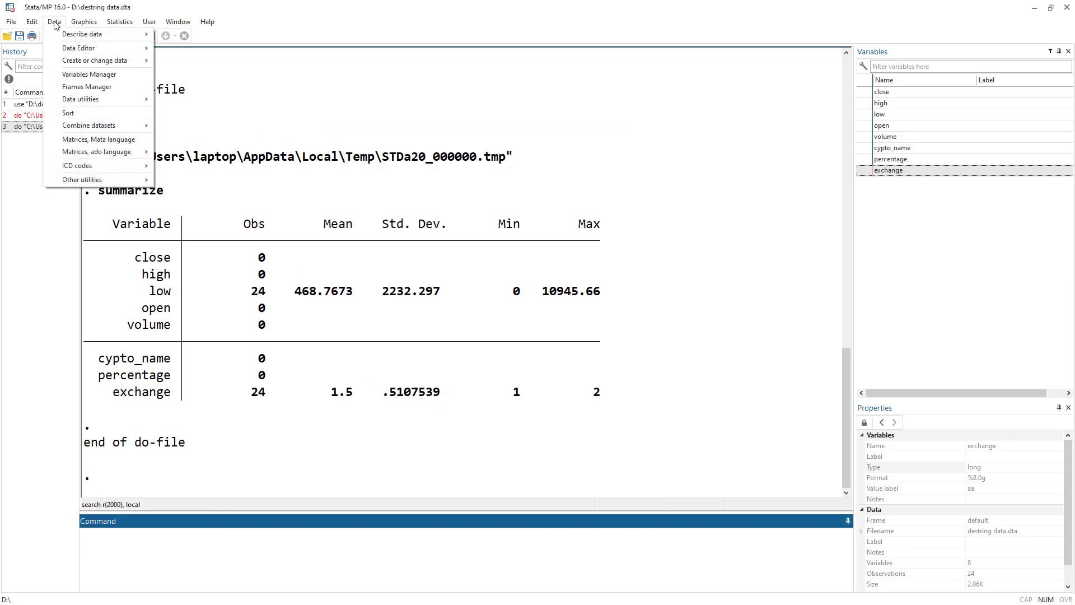
pyautogui.moveTo(117, 65)
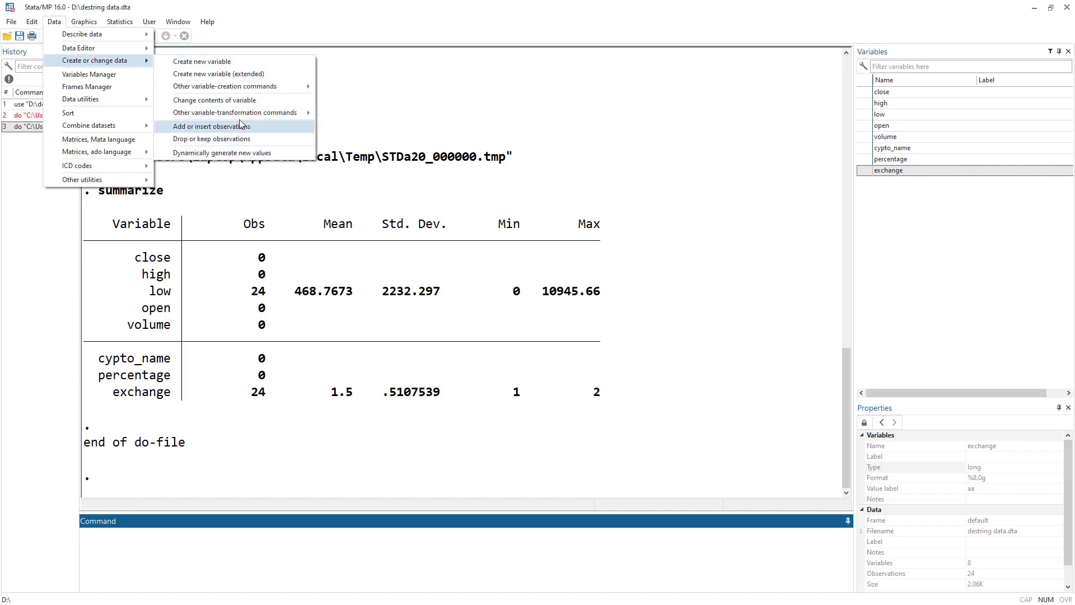
pyautogui.moveTo(247, 114)
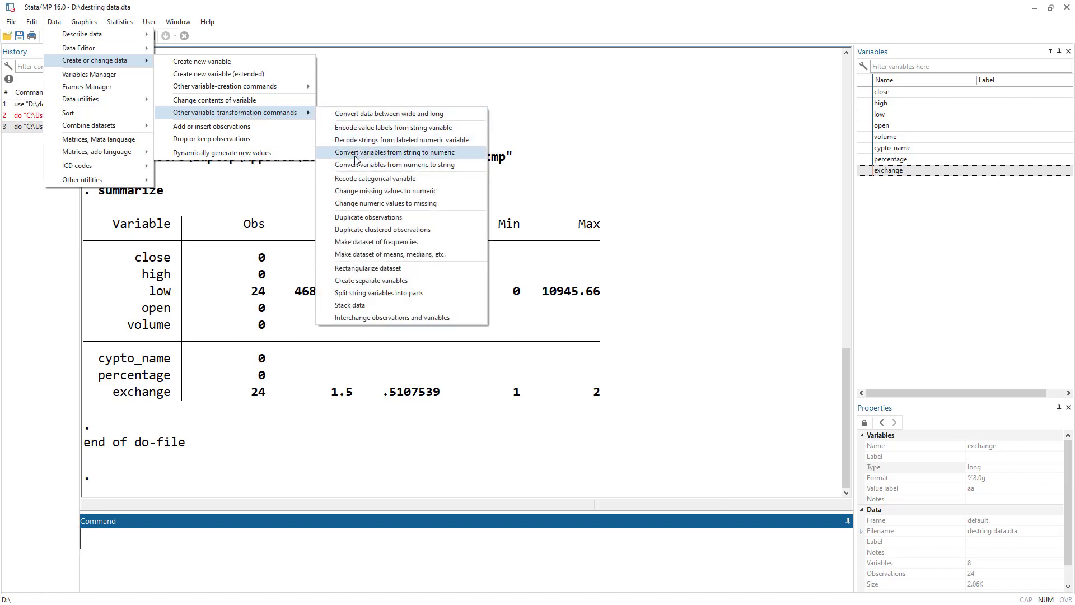
pyautogui.click(443, 154)
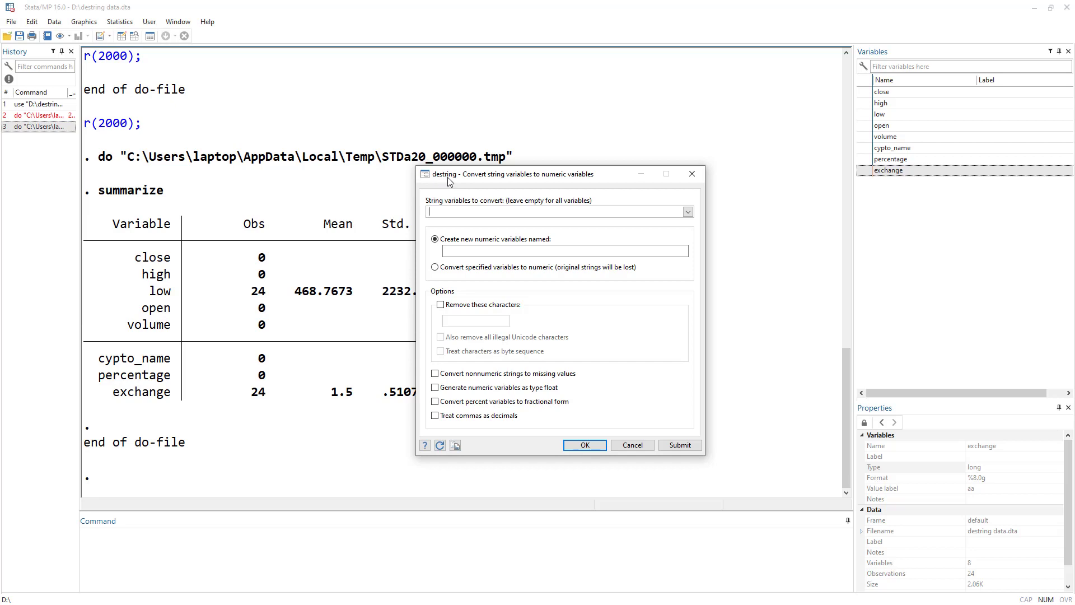
pyautogui.click(690, 174)
pyautogui.hotkey('ctrl', '8')
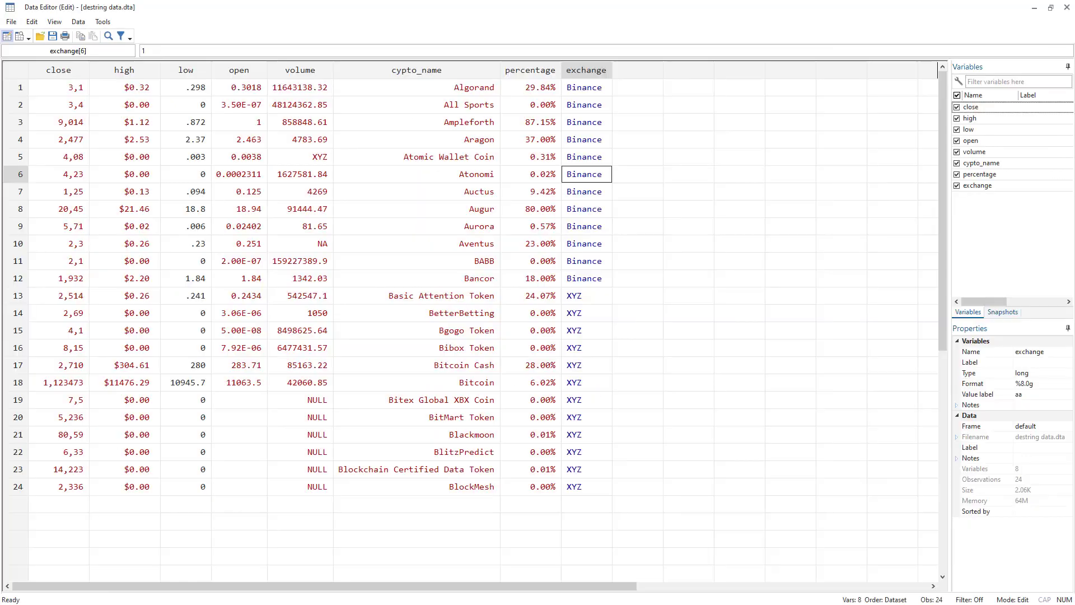
pyautogui.hotkey('alt', 'Tab')
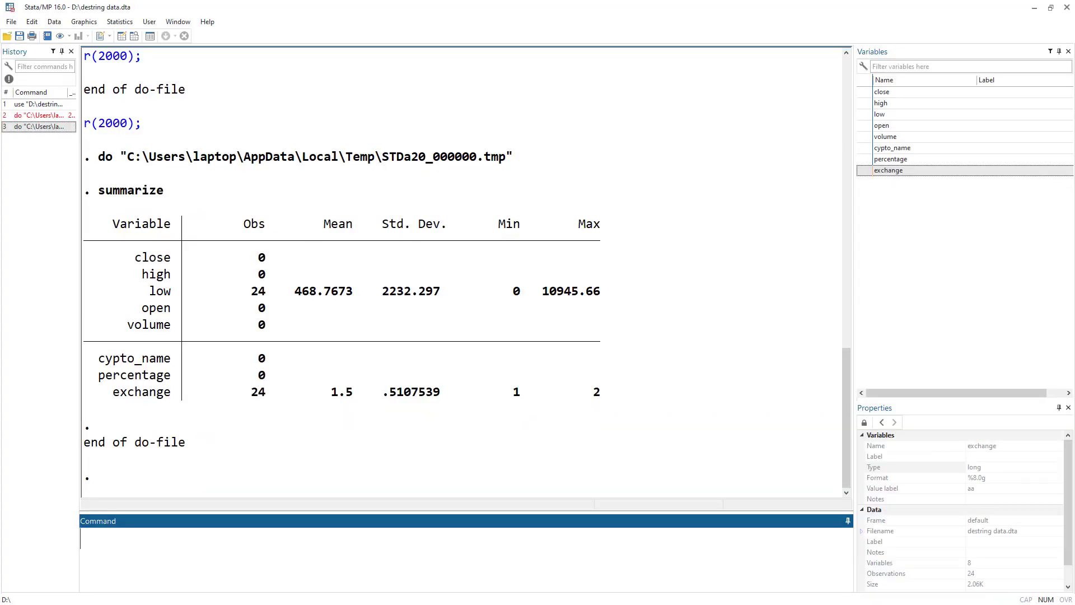
# Run help destring to view the command's syntax and options, close the help, and return to destring.do
pyautogui.moveTo(500, 132); pyautogui.dragTo(839, 75)
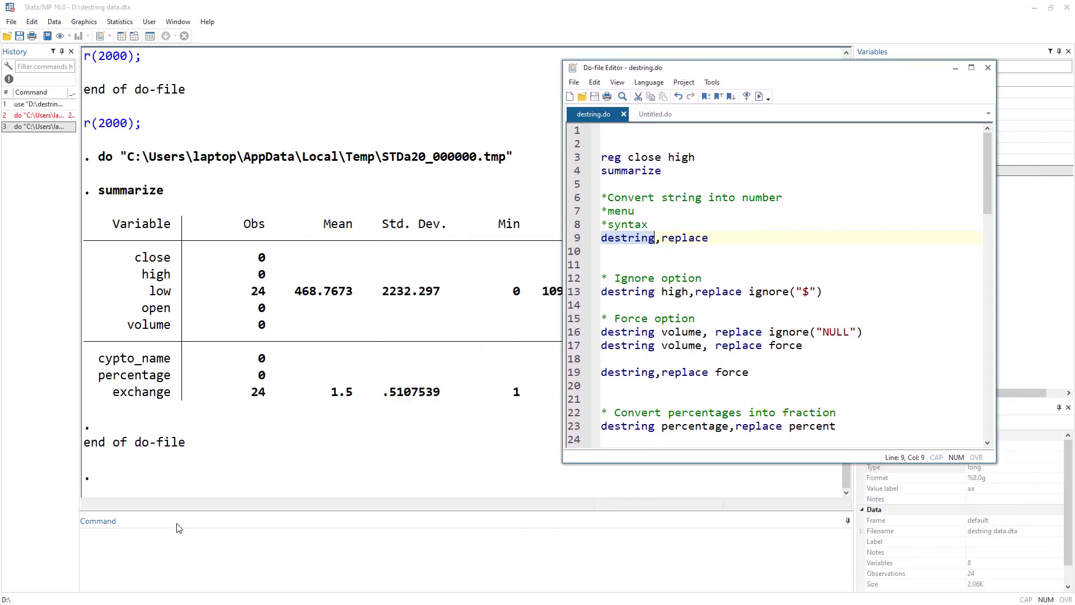
pyautogui.click(157, 554)
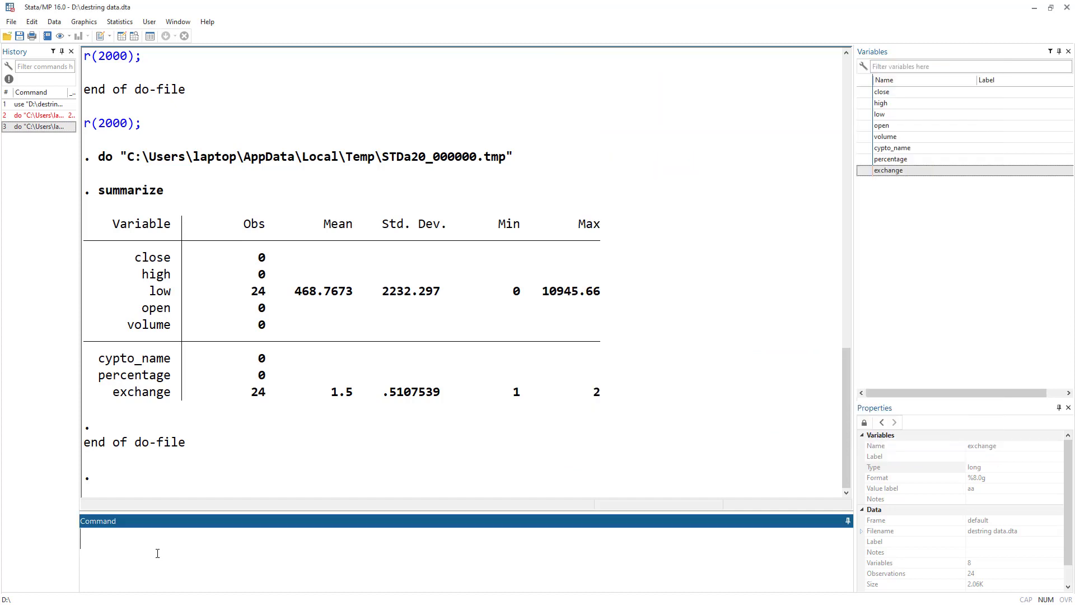
pyautogui.write('help destring')
pyautogui.press('Return')
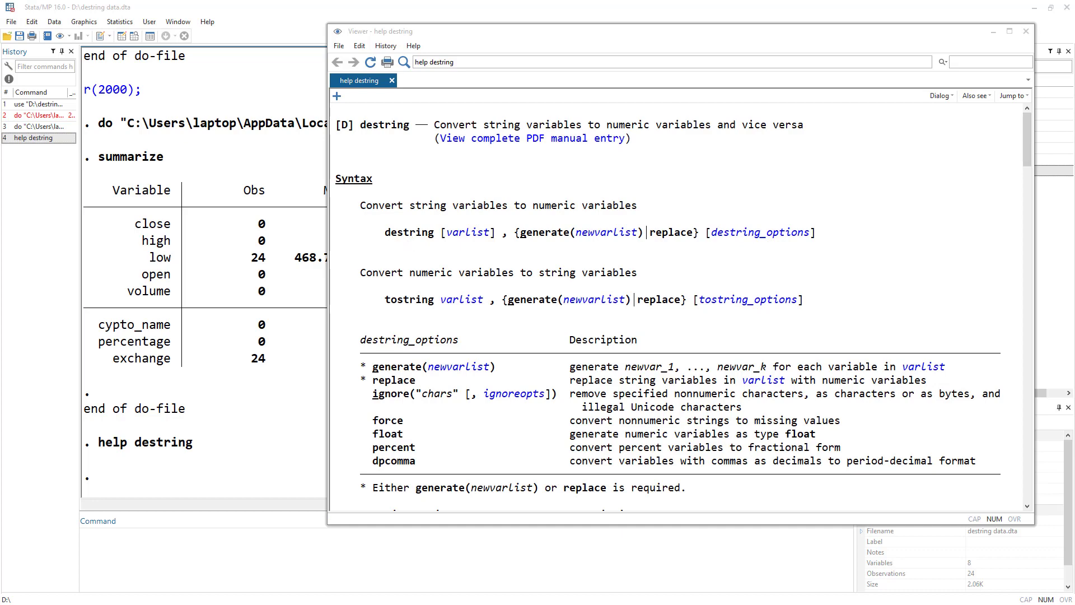
pyautogui.hotkey('alt', 'F4')
pyautogui.hotkey('alt', 'Tab')
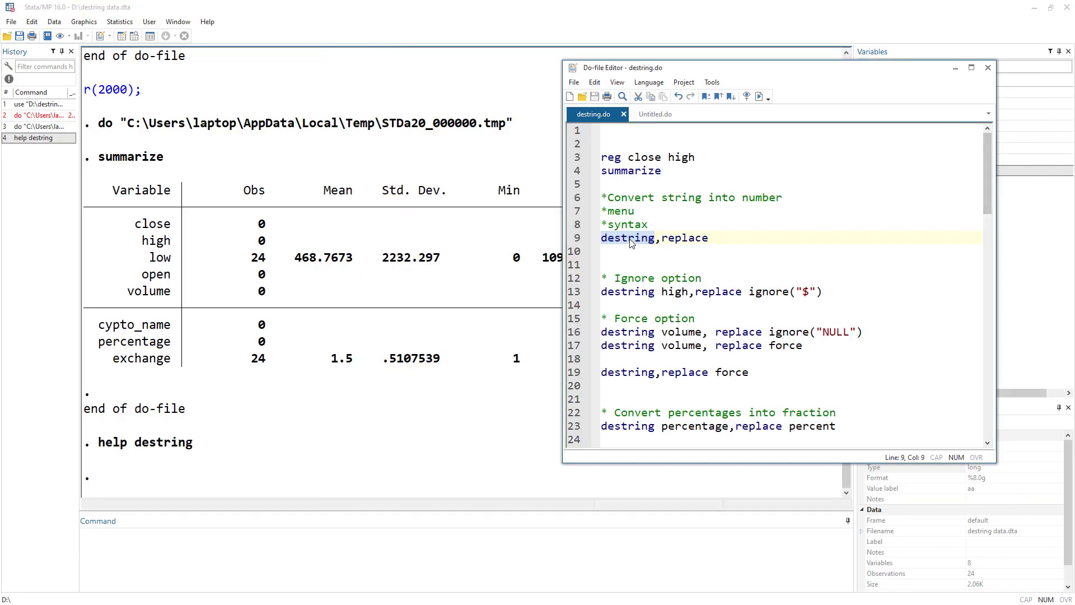
# Move the Do-file Editor clear of the Variables list and set that list's font size to 14
pyautogui.click(676, 238)
pyautogui.click(657, 242)
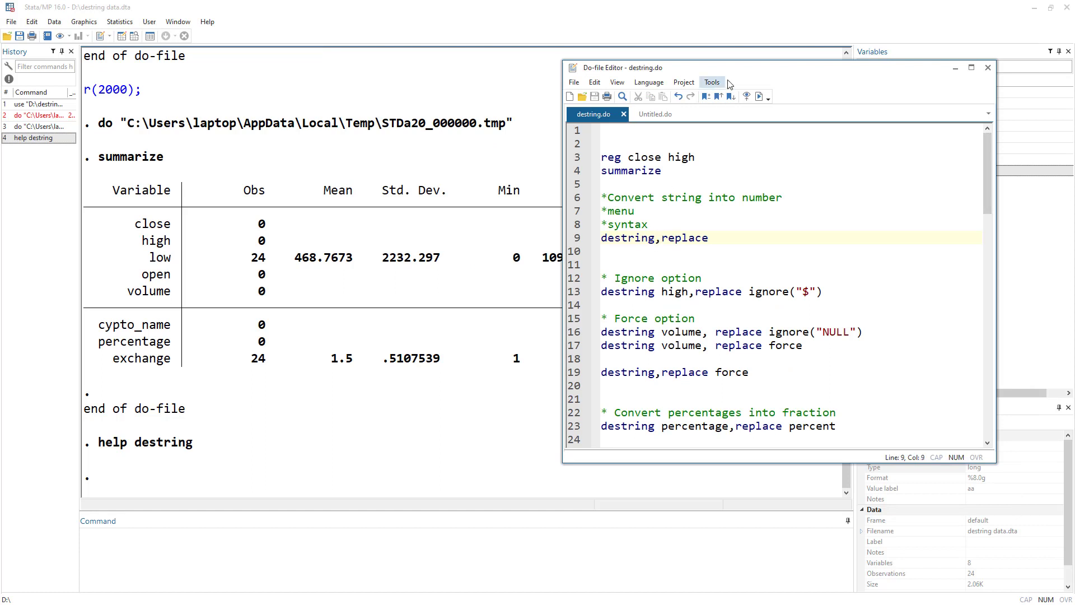
pyautogui.moveTo(728, 68); pyautogui.dragTo(544, 68)
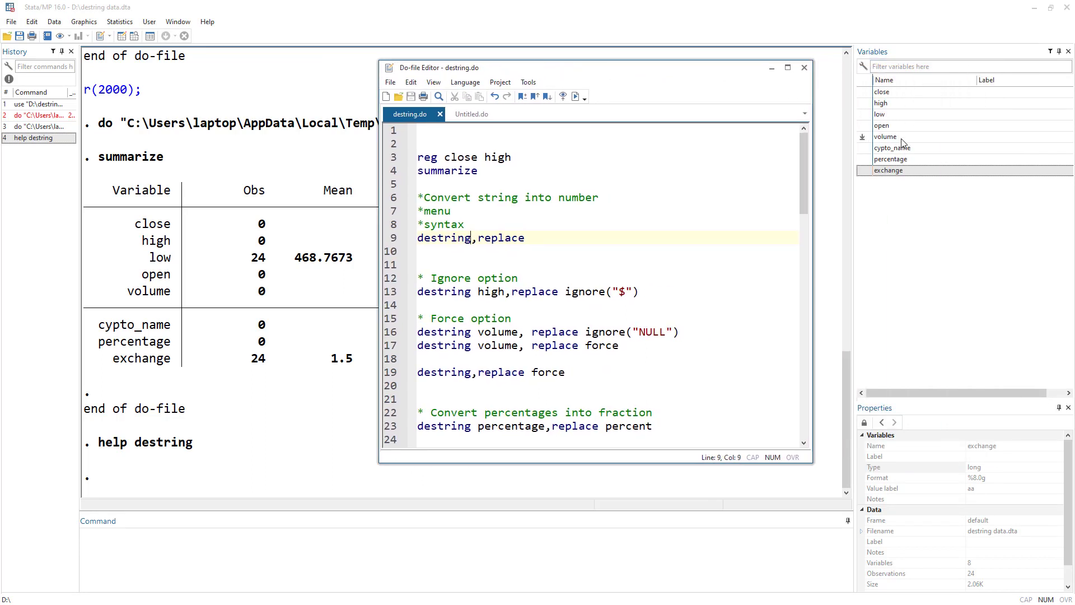
pyautogui.click(901, 213)
pyautogui.rightClick(900, 210)
pyautogui.click(961, 284)
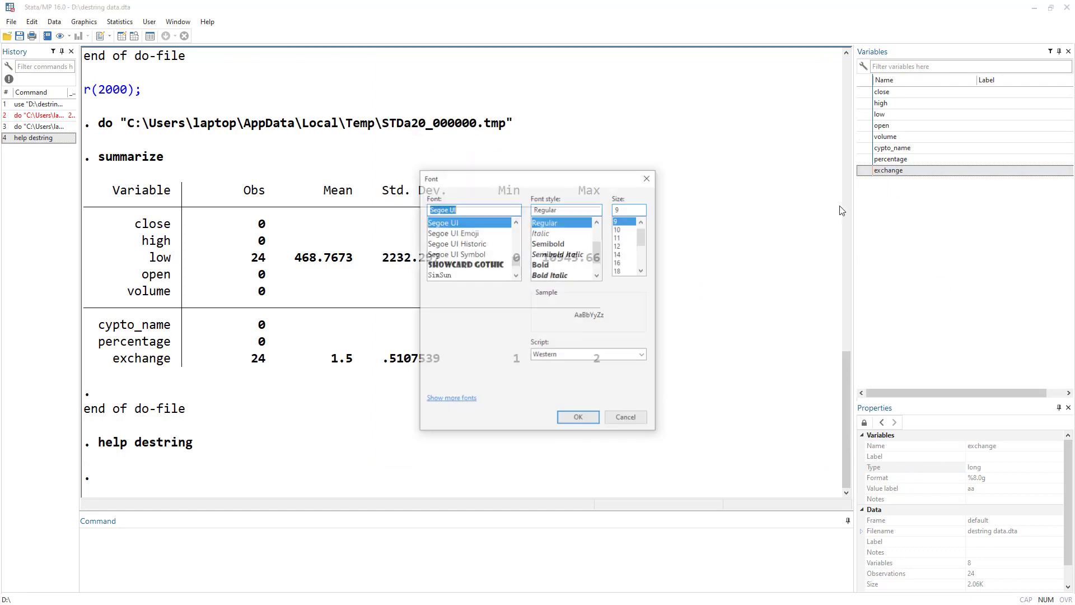
pyautogui.click(616, 254)
pyautogui.click(580, 420)
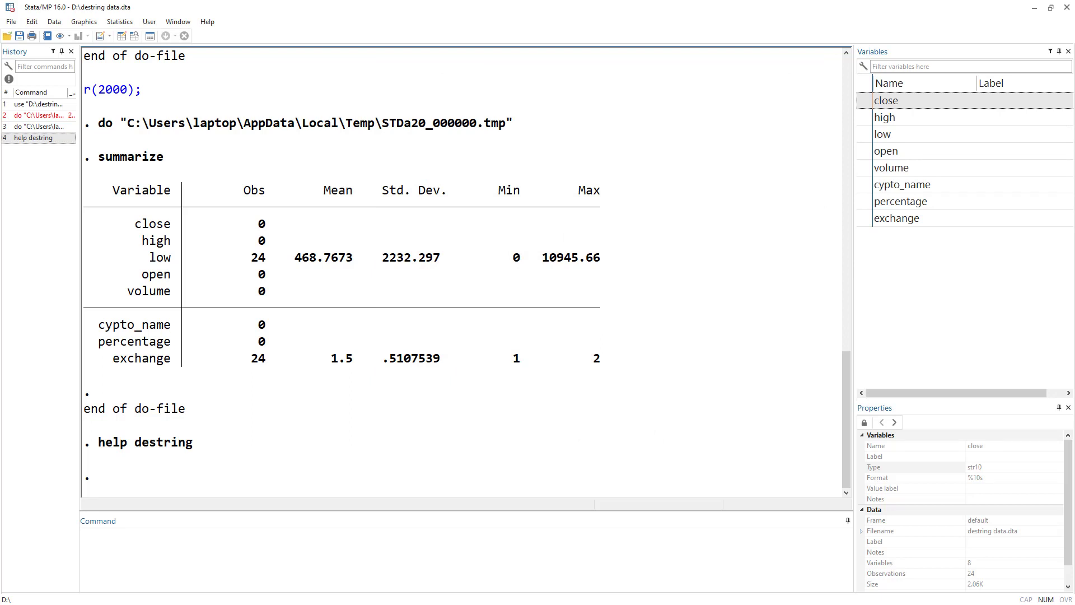
# Run the destring,replace line of destring.do and review its output alongside the earlier summarize table
pyautogui.hotkey('ctrl', '9')
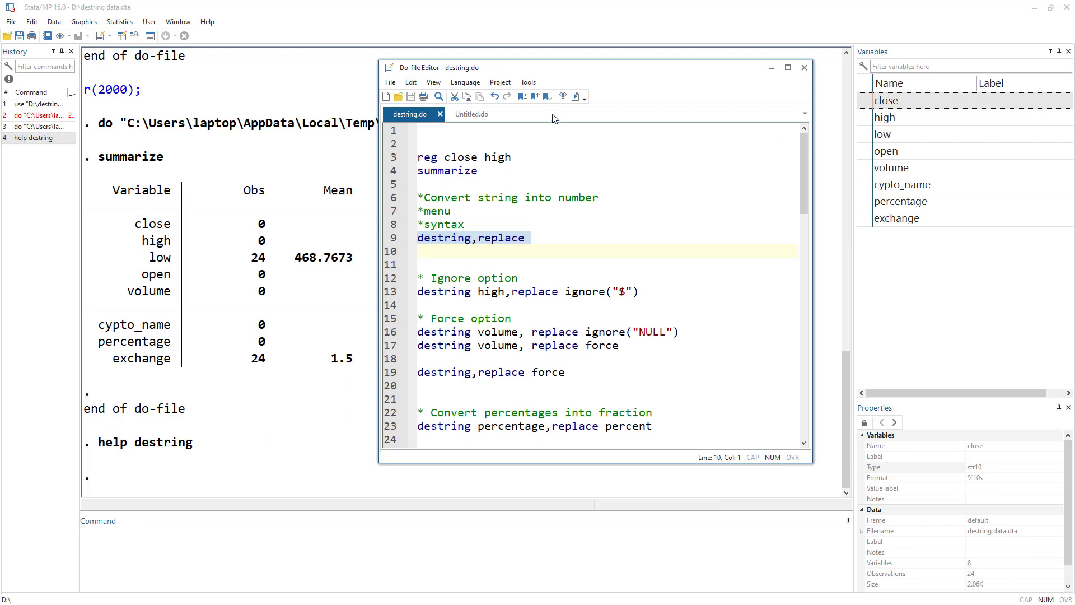
pyautogui.click(575, 97)
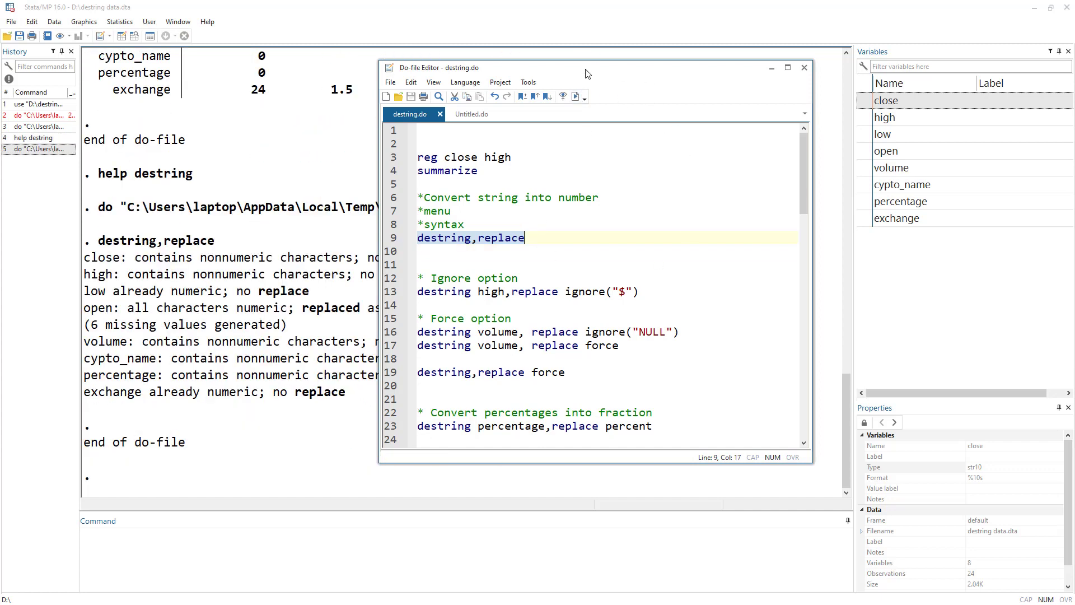
pyautogui.moveTo(587, 74); pyautogui.dragTo(788, 103)
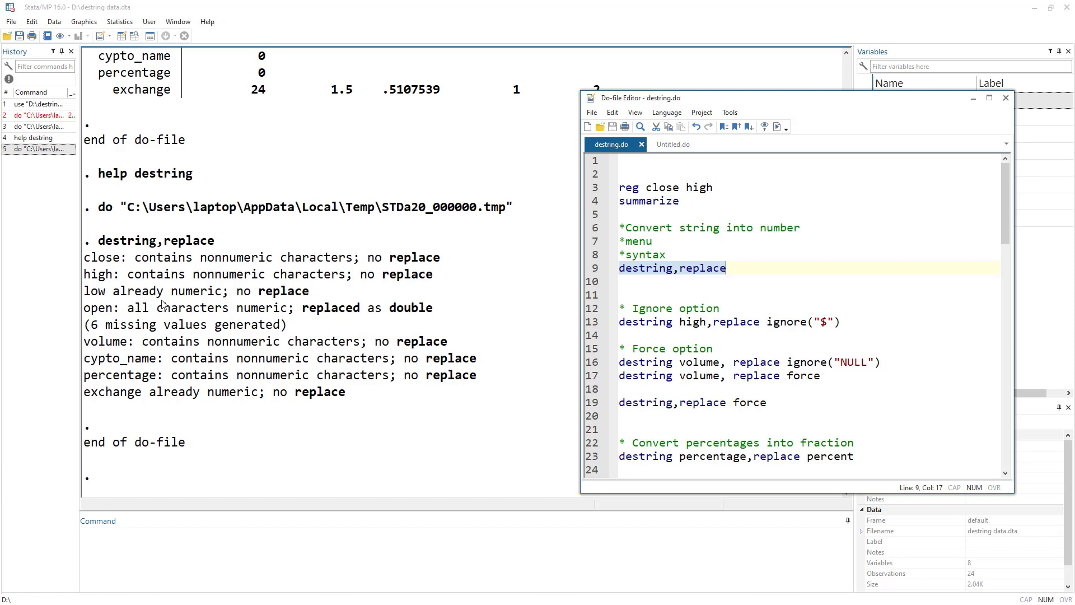
pyautogui.scroll(4, 159, 174)
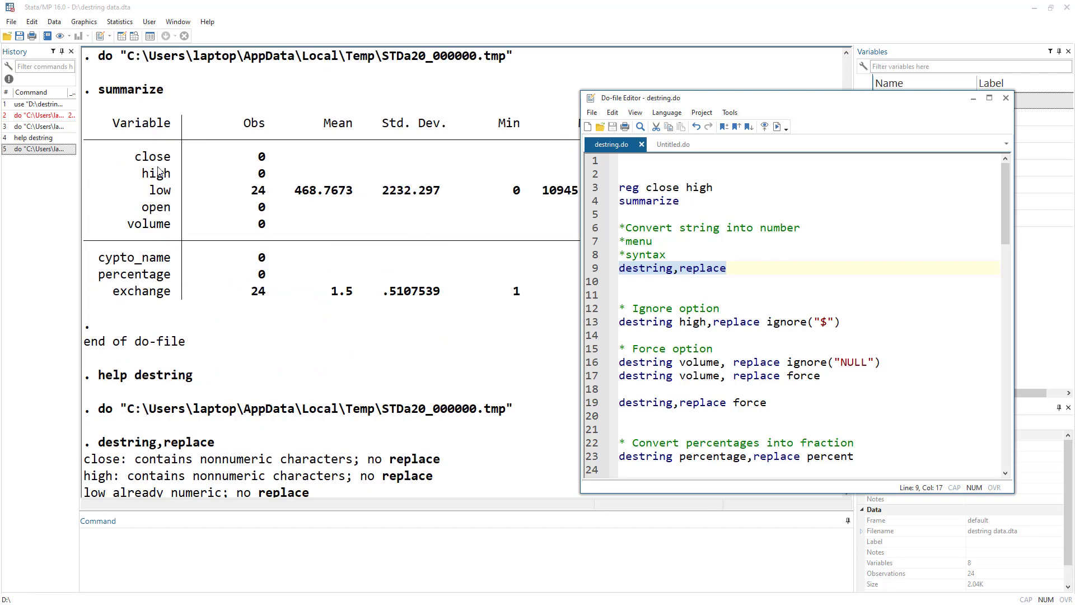
pyautogui.scroll(-4, 322, 348)
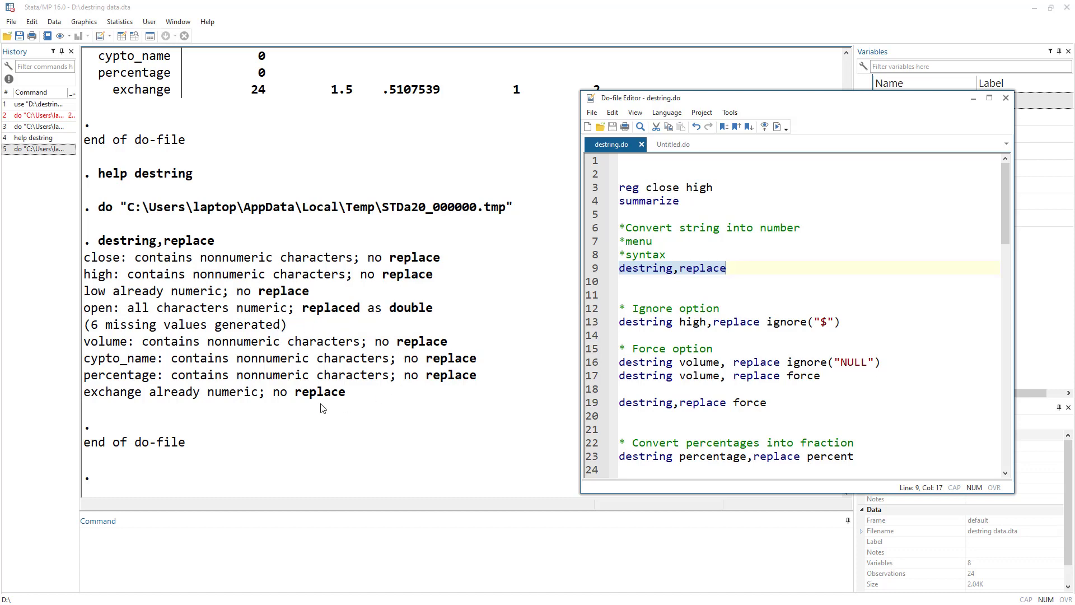
# Inspect the low and open columns in the Data Editor, including the open cells in rows 19 to 24
pyautogui.click(121, 37)
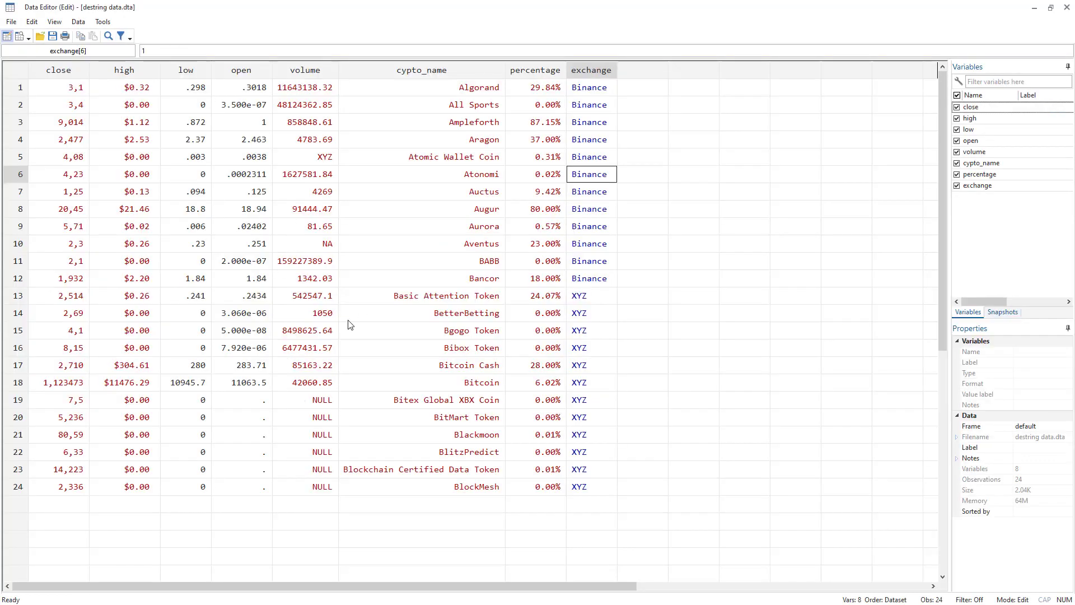
pyautogui.click(184, 70)
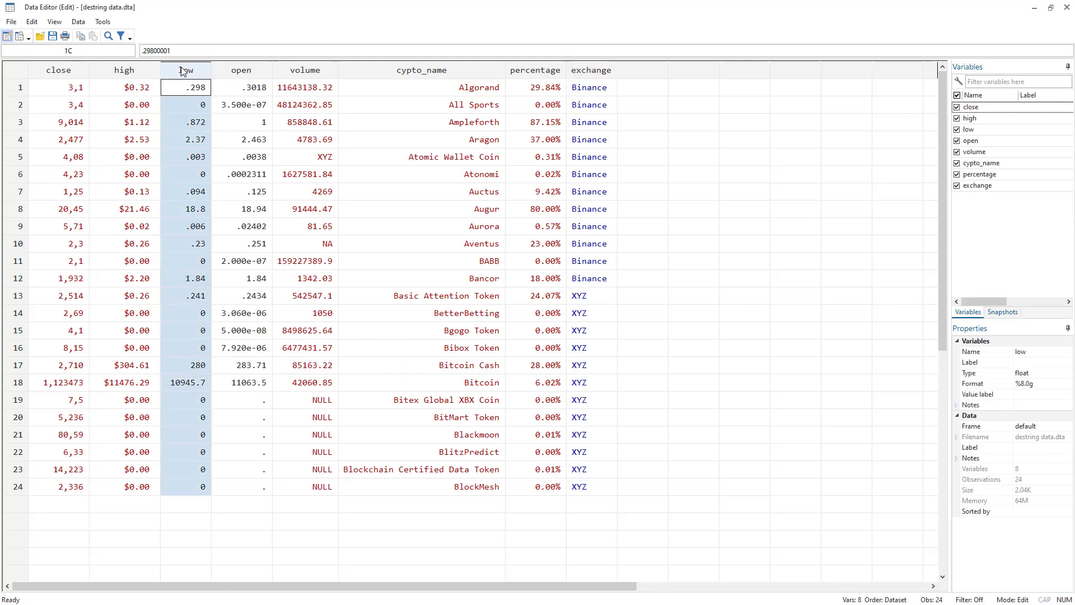
pyautogui.click(252, 73)
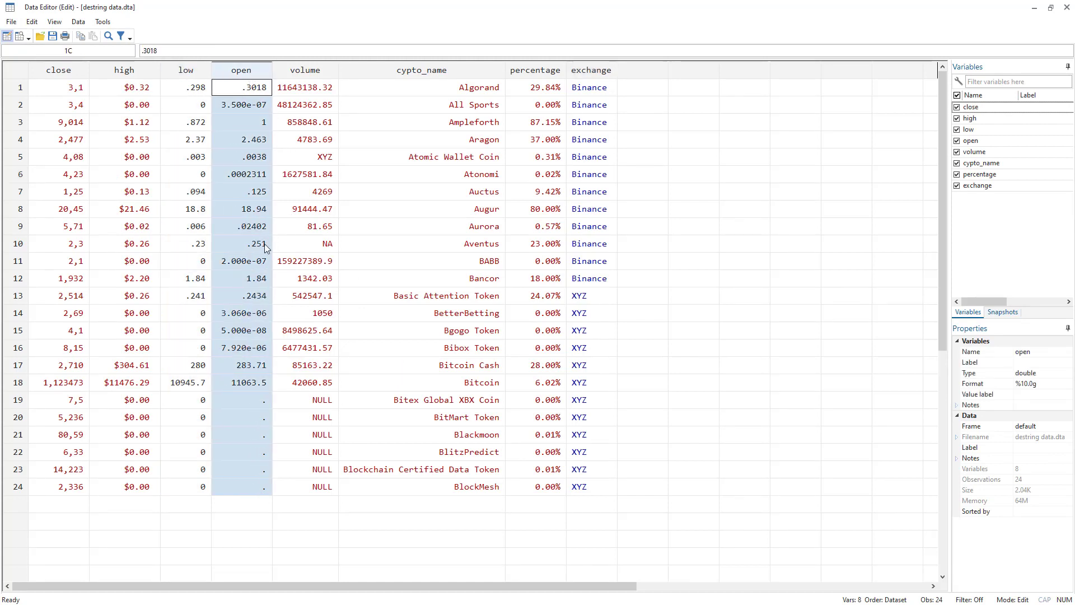
pyautogui.moveTo(246, 400); pyautogui.dragTo(258, 486)
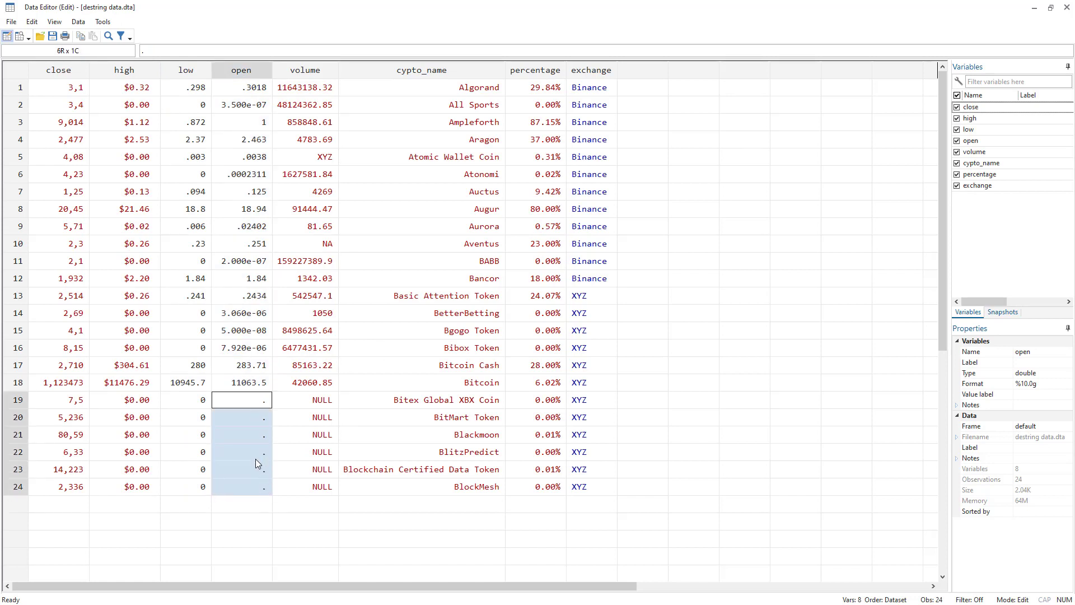
pyautogui.click(255, 405)
pyautogui.click(252, 418)
pyautogui.click(253, 457)
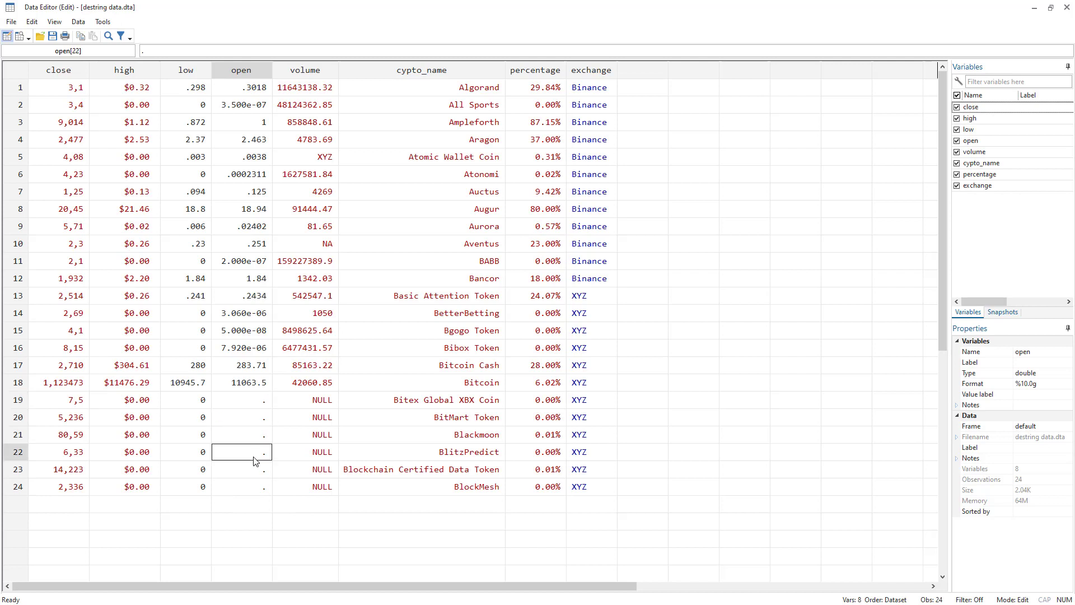
# Inspect individual cells in the volume, low, high and close columns to compare their storage types
pyautogui.click(311, 141)
pyautogui.click(185, 209)
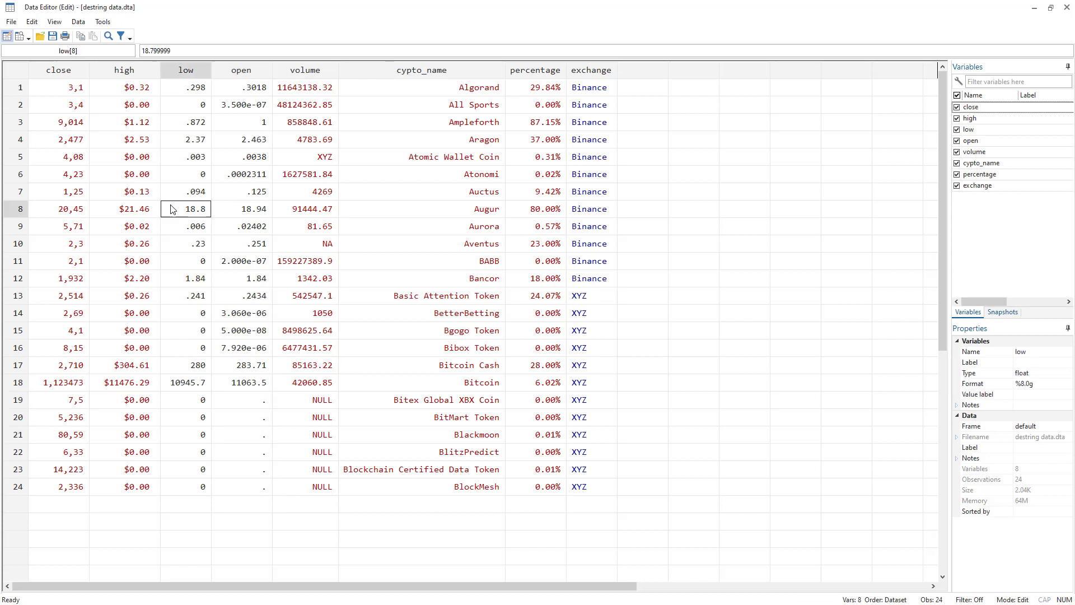
pyautogui.click(115, 210)
pyautogui.click(77, 226)
pyautogui.click(323, 228)
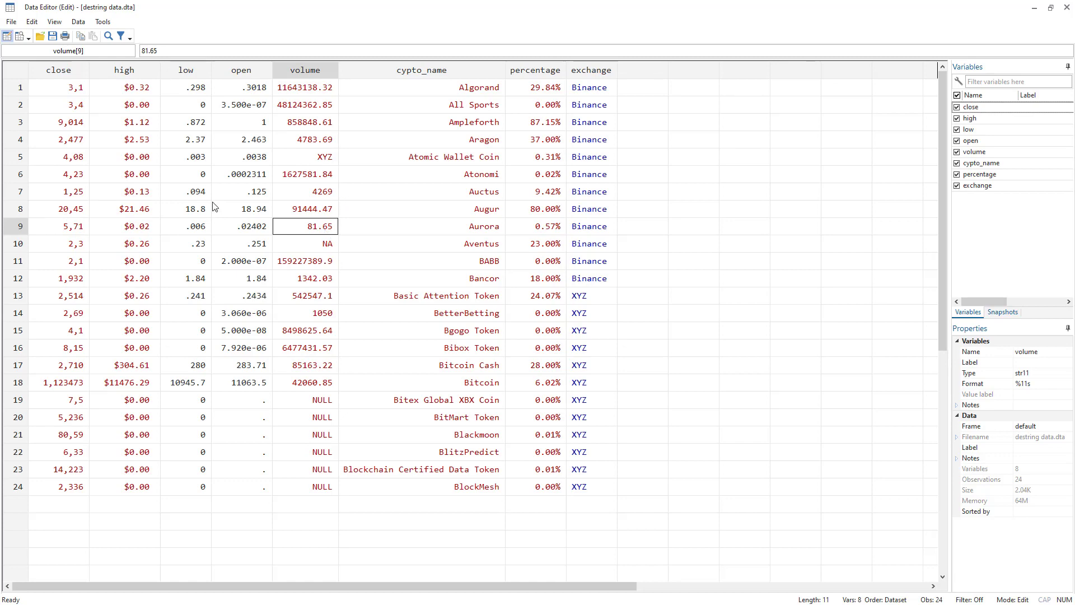
# Place destring.do beside the Variables list for comparison, view the dataset once more, and close the Data Editor
pyautogui.hotkey('alt', 'Tab')
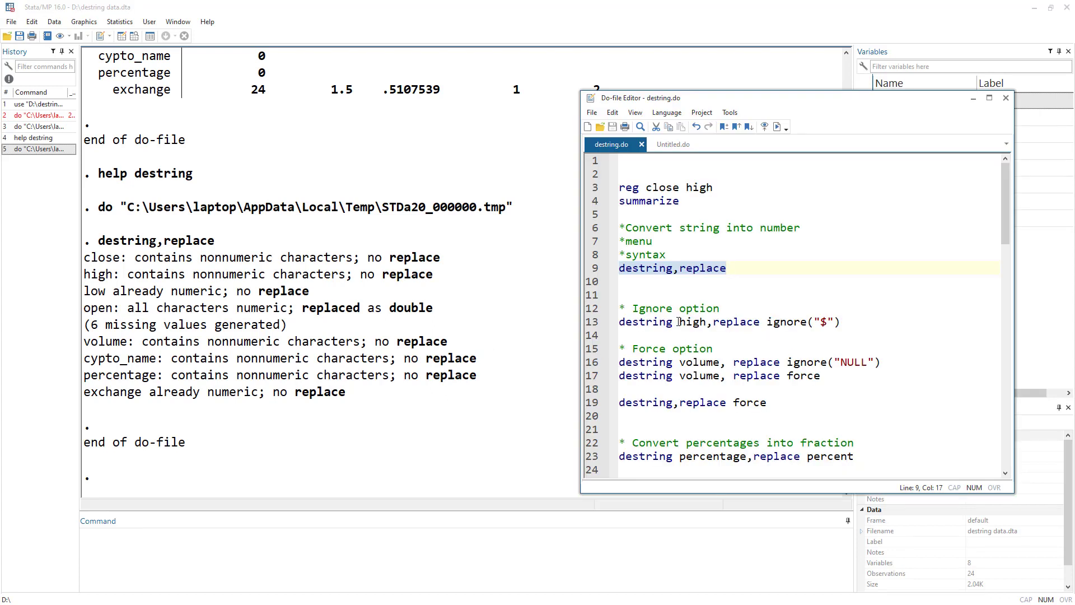
pyautogui.moveTo(772, 100); pyautogui.dragTo(644, 78)
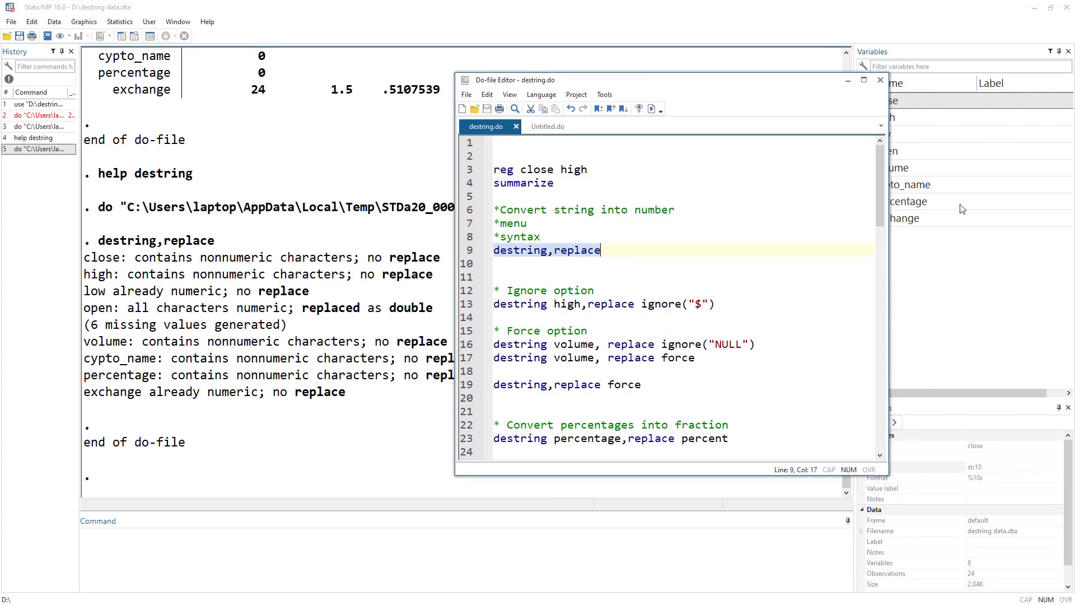
pyautogui.moveTo(739, 83); pyautogui.dragTo(642, 72)
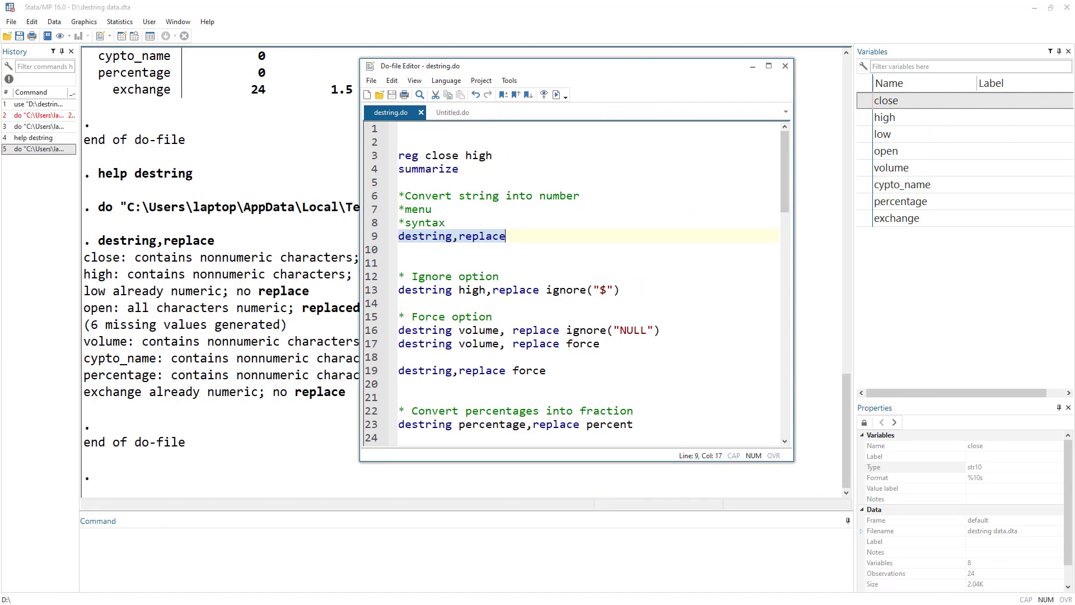
pyautogui.hotkey('ctrl', '8')
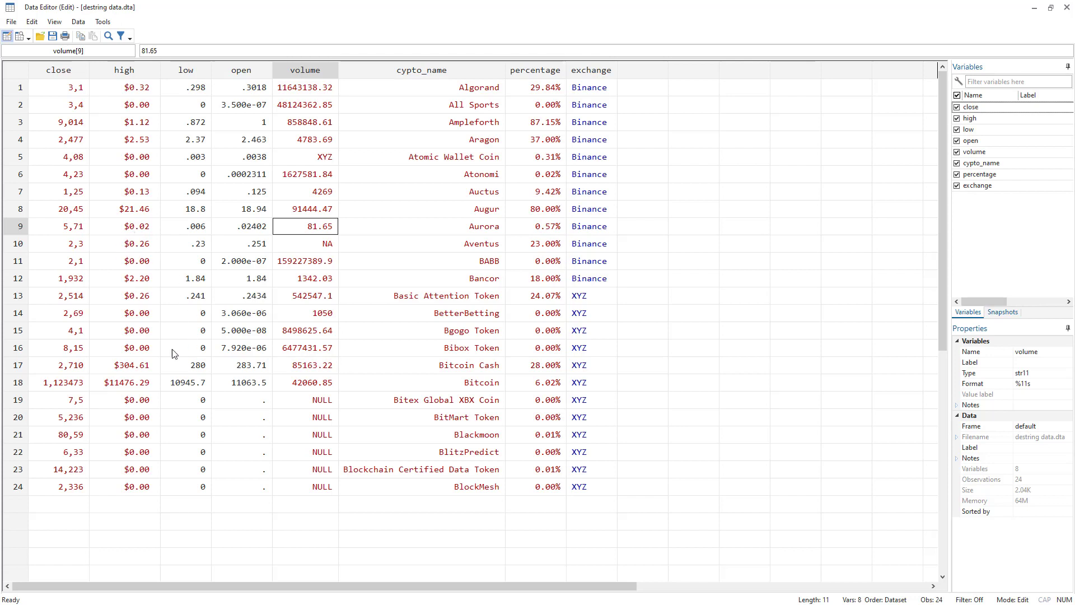
pyautogui.hotkey('alt', 'F4')
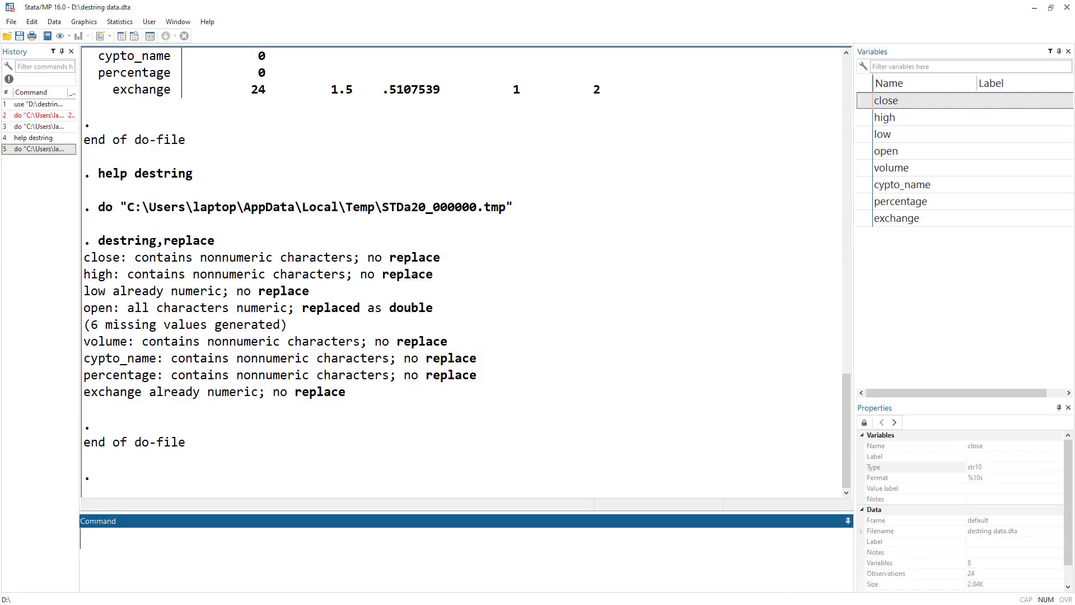
# Run the destring high,replace ignore("$") line of destring.do, after going over its variable and options
pyautogui.hotkey('alt', 'Tab')
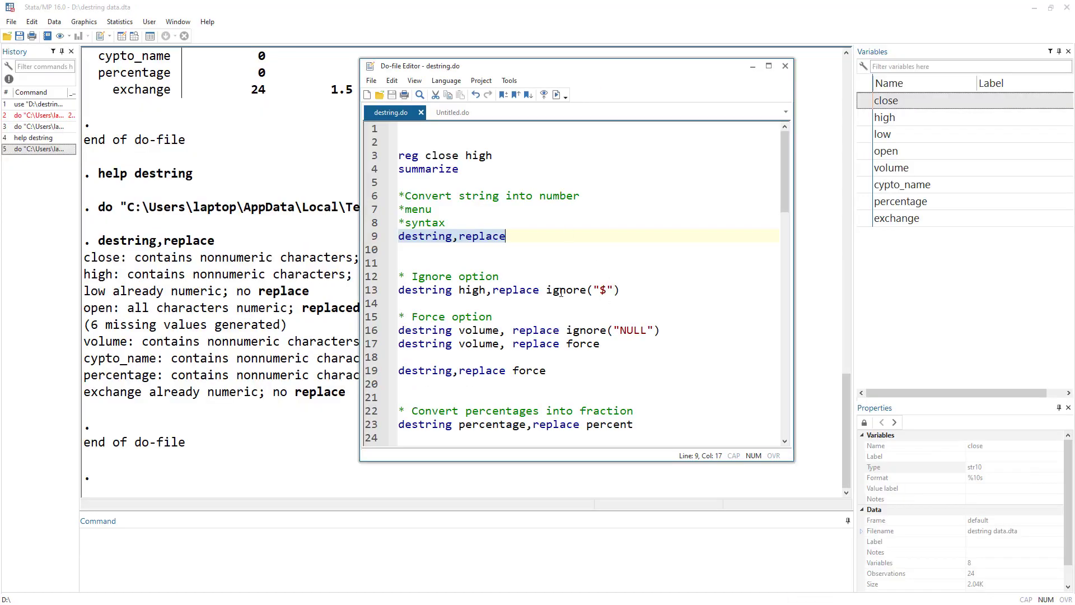
pyautogui.doubleClick(561, 291)
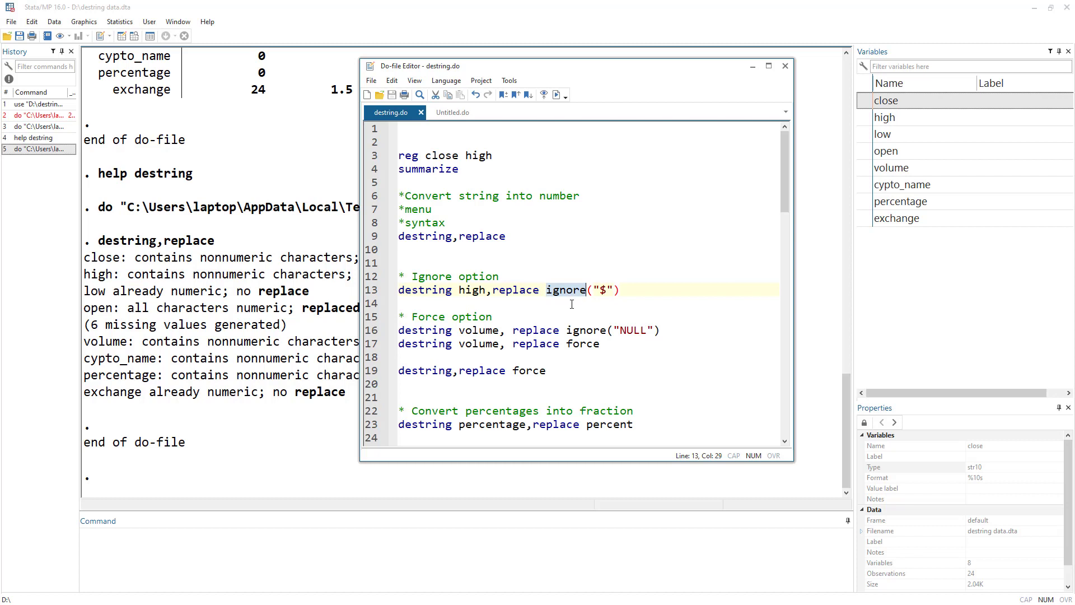
pyautogui.doubleClick(420, 293)
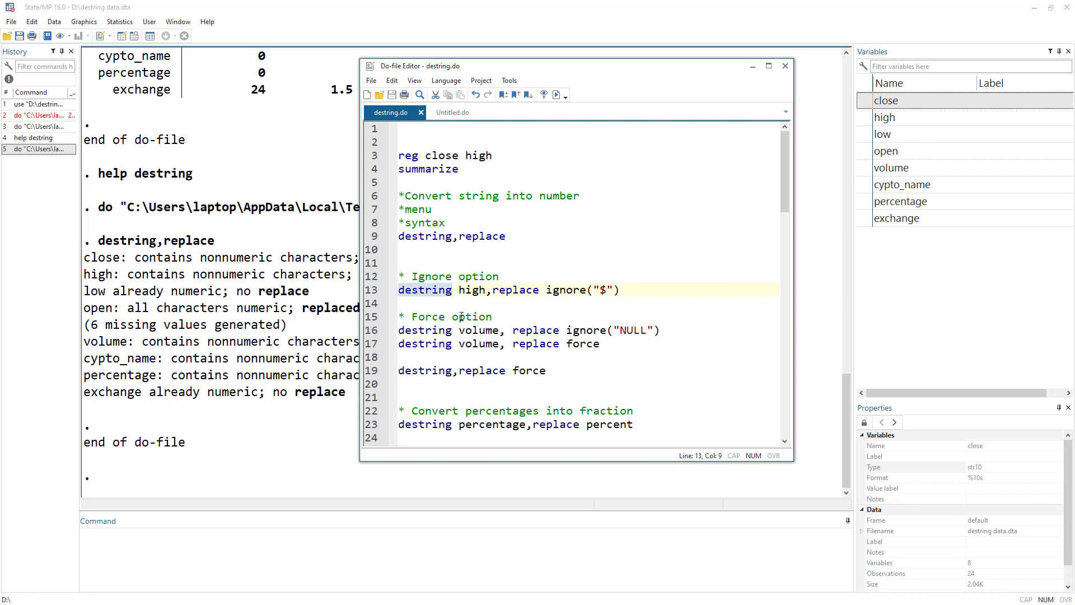
pyautogui.doubleClick(472, 291)
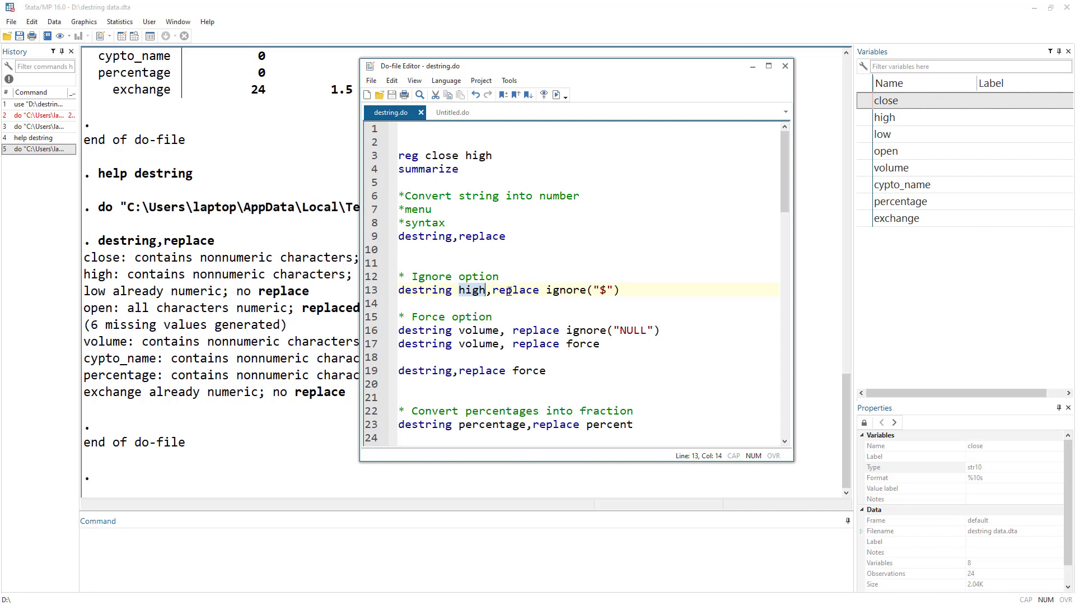
pyautogui.doubleClick(529, 291)
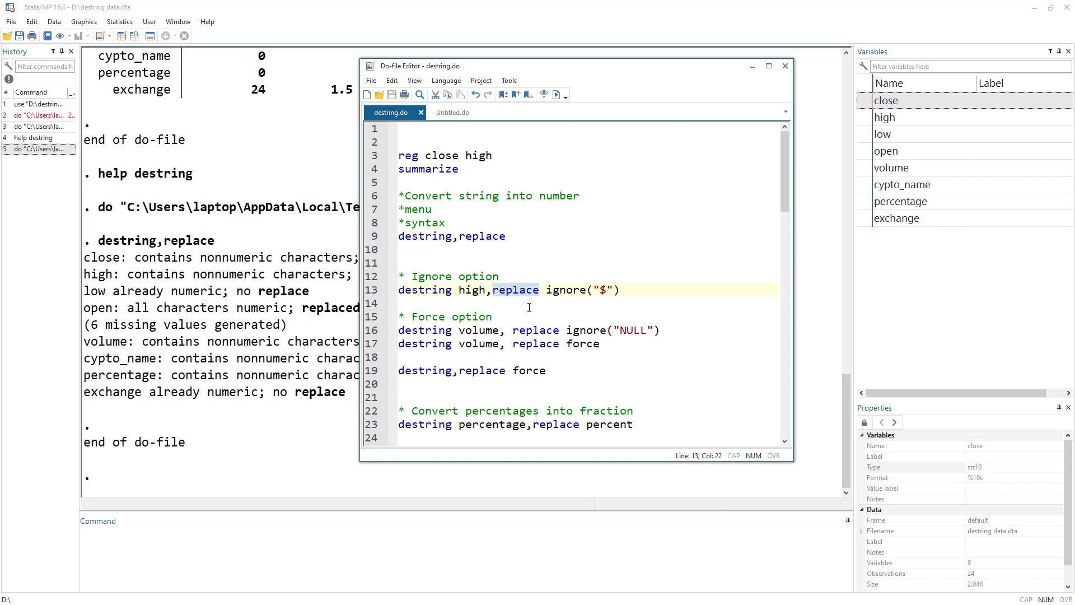
pyautogui.doubleClick(567, 290)
pyautogui.doubleClick(603, 290)
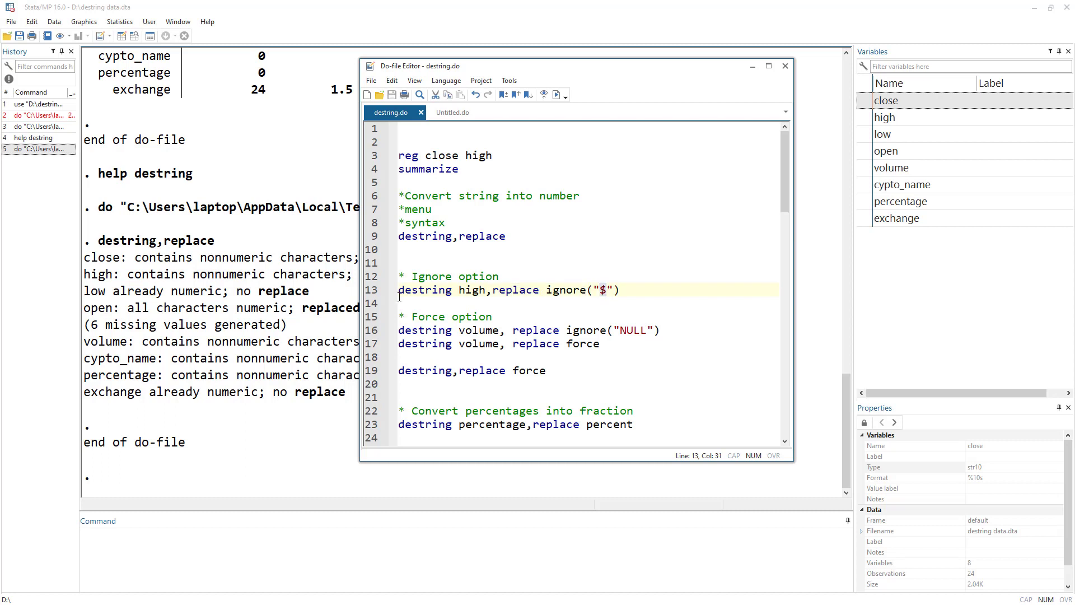
pyautogui.click(371, 292)
pyautogui.click(556, 94)
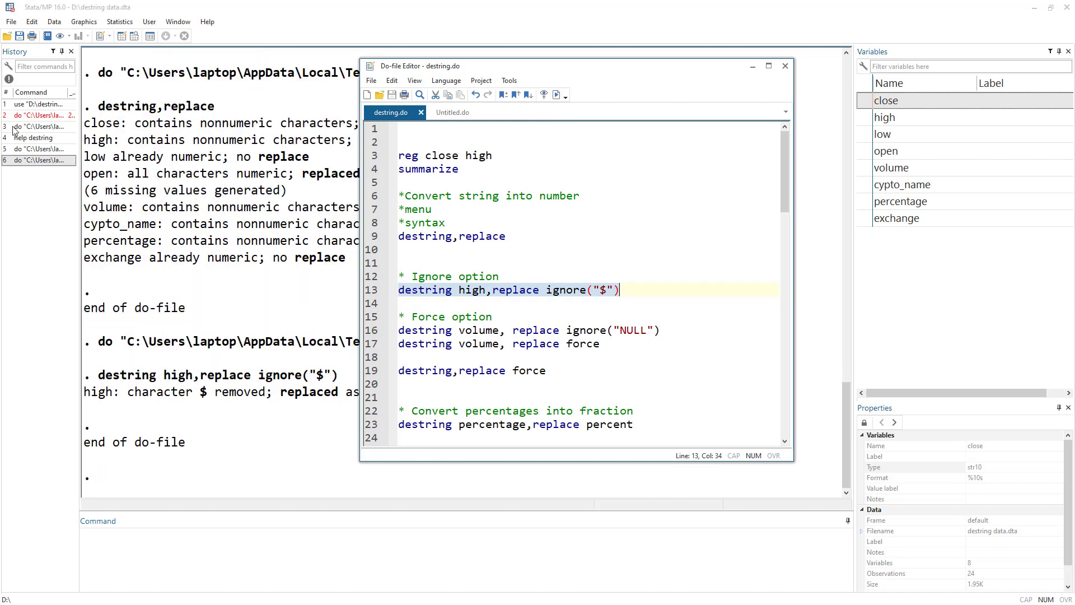
# Examine the high and volume columns in the Data Editor, including the volume cell in row 19
pyautogui.click(121, 36)
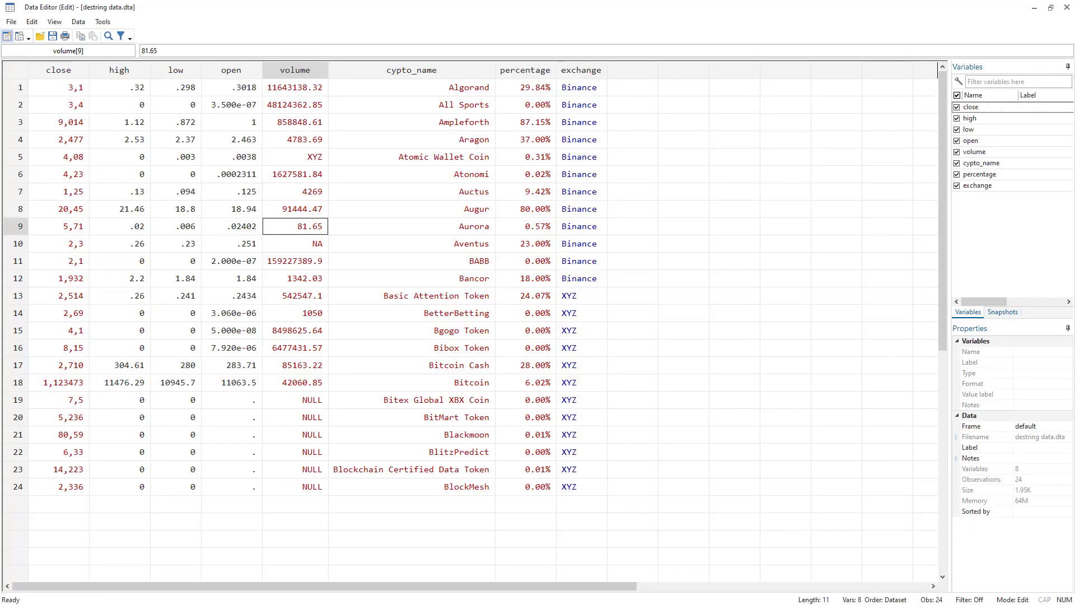
pyautogui.hotkey('alt', 'F4')
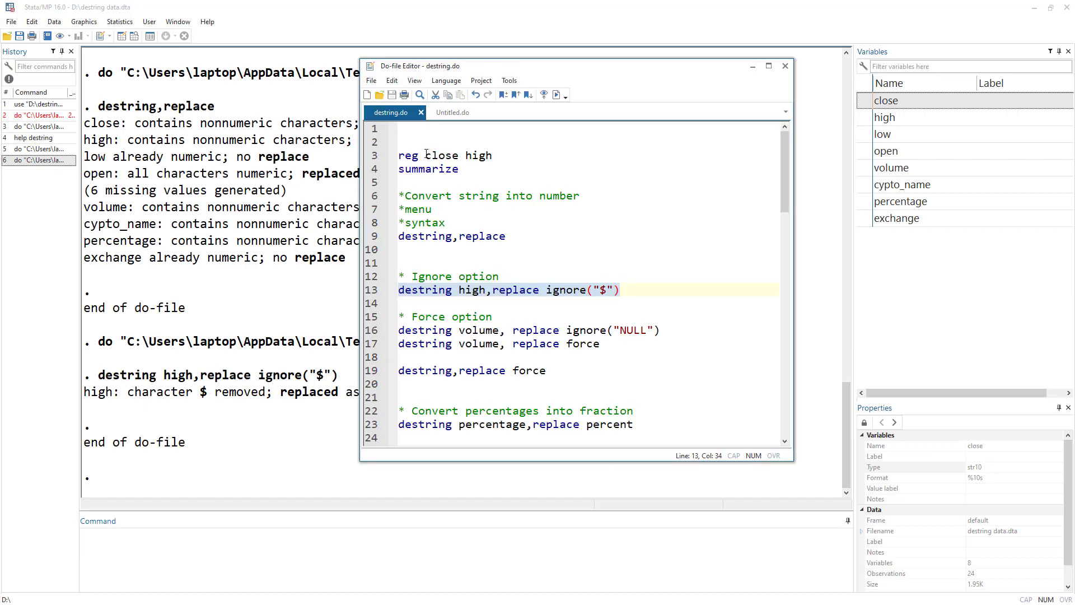
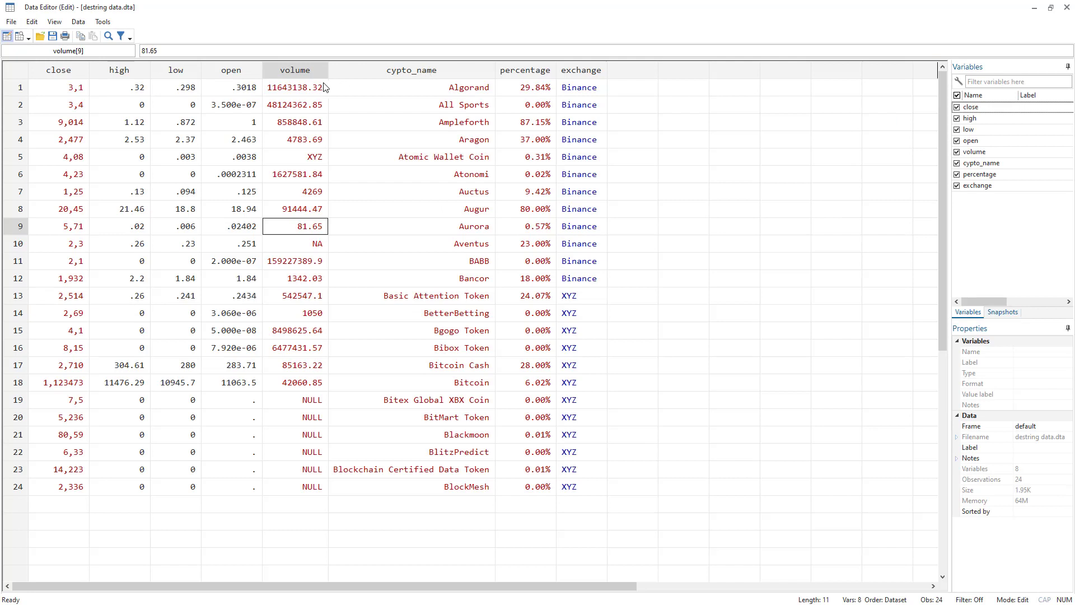
pyautogui.moveTo(291, 407)
pyautogui.mouseDown()
pyautogui.moveTo(302, 479)
pyautogui.moveTo(309, 402)
pyautogui.mouseUp()
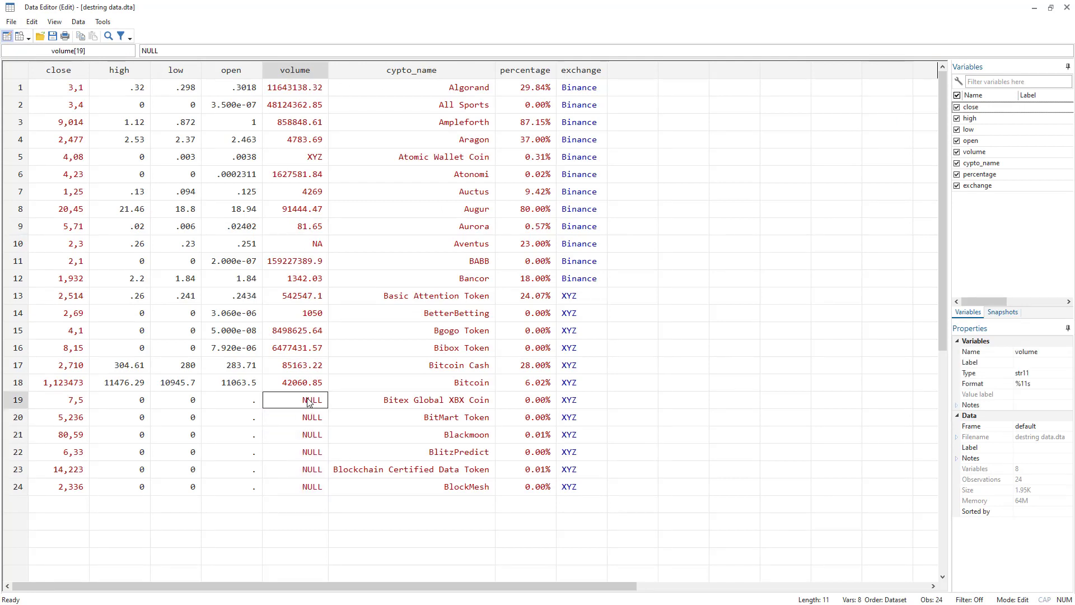
# Try to convert volume with the destring volume, replace ignore("NULL") line of destring.do, and read its output message
pyautogui.hotkey('alt', 'Tab')
pyautogui.hotkey('alt', 'Tab')
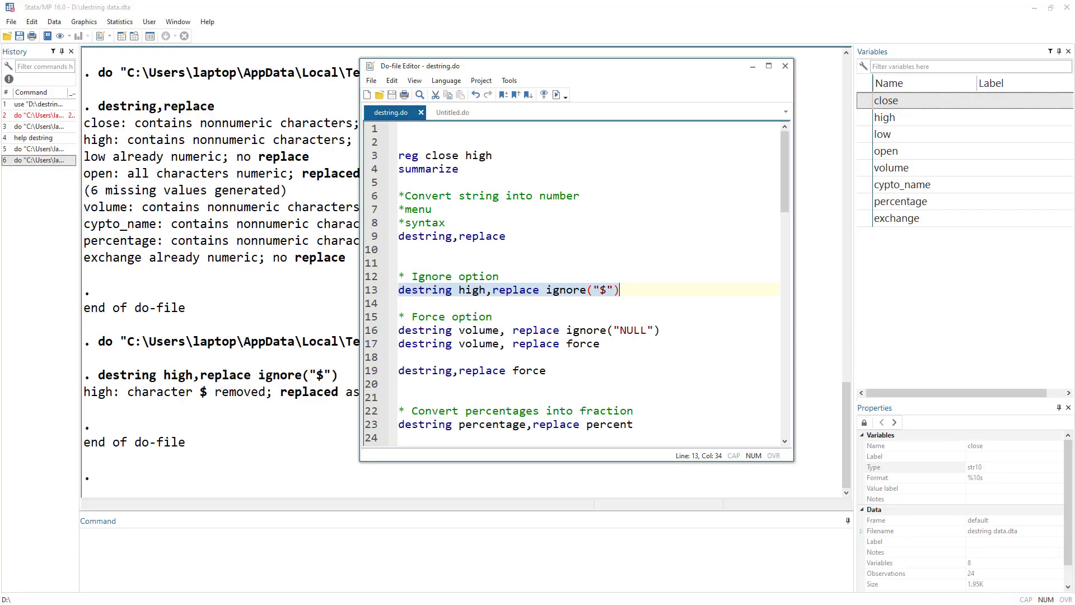
pyautogui.click(370, 330)
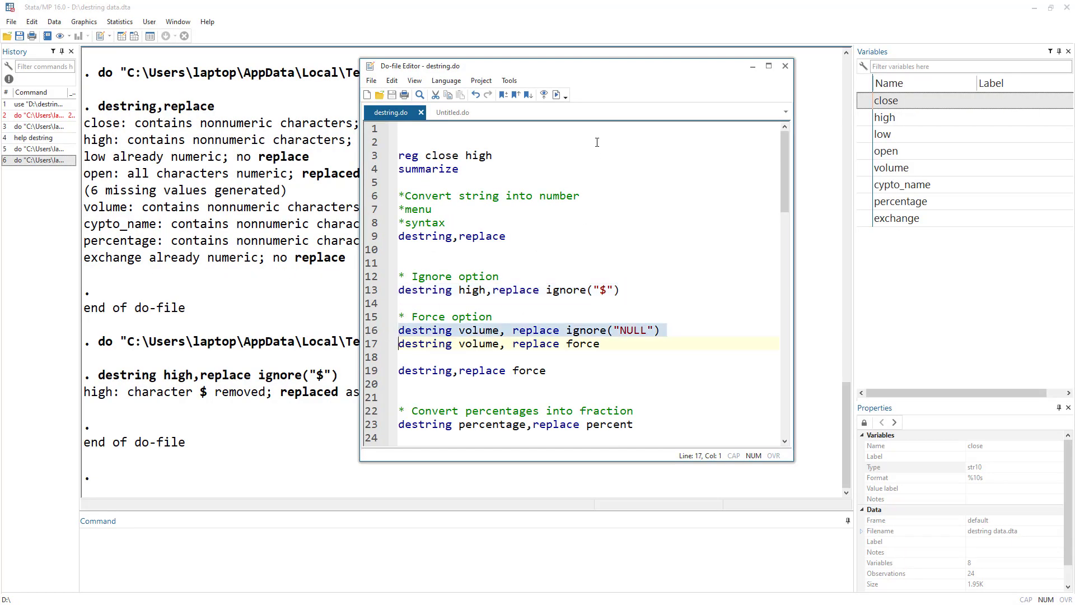
pyautogui.click(556, 95)
pyautogui.click(249, 405)
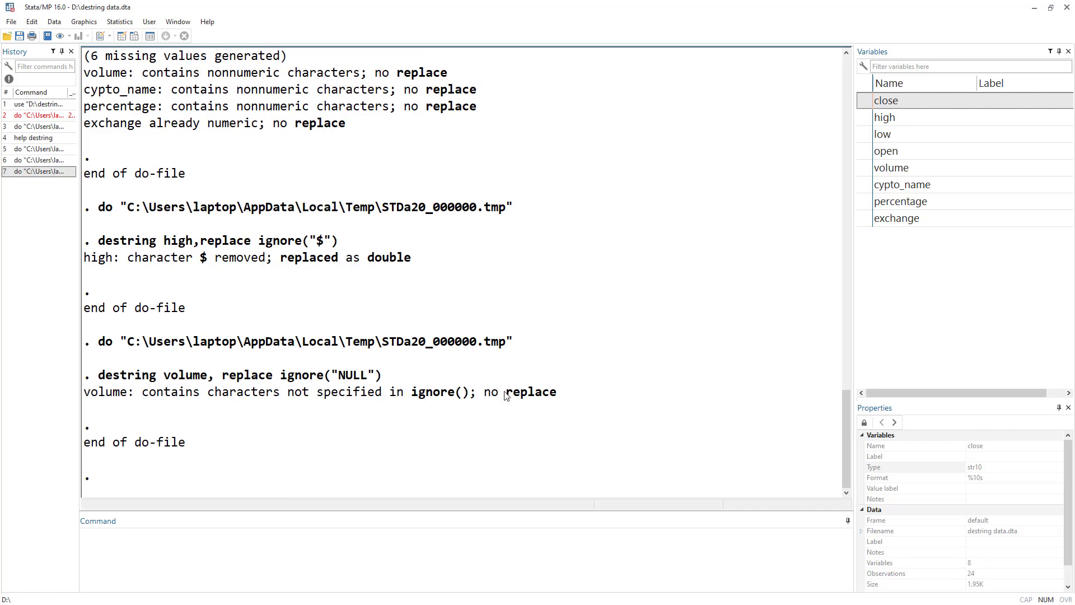
pyautogui.moveTo(499, 395); pyautogui.dragTo(512, 395)
pyautogui.moveTo(158, 394); pyautogui.dragTo(382, 395)
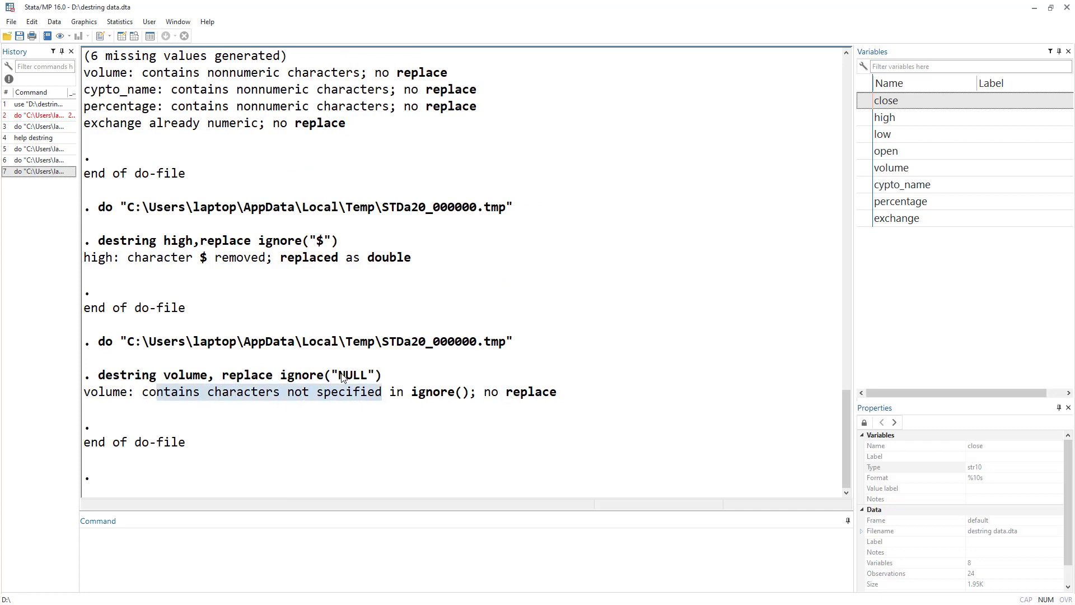
# Check the volume column in the Data Editor and sort the dataset with the command sort volume
pyautogui.hotkey('ctrl', '8')
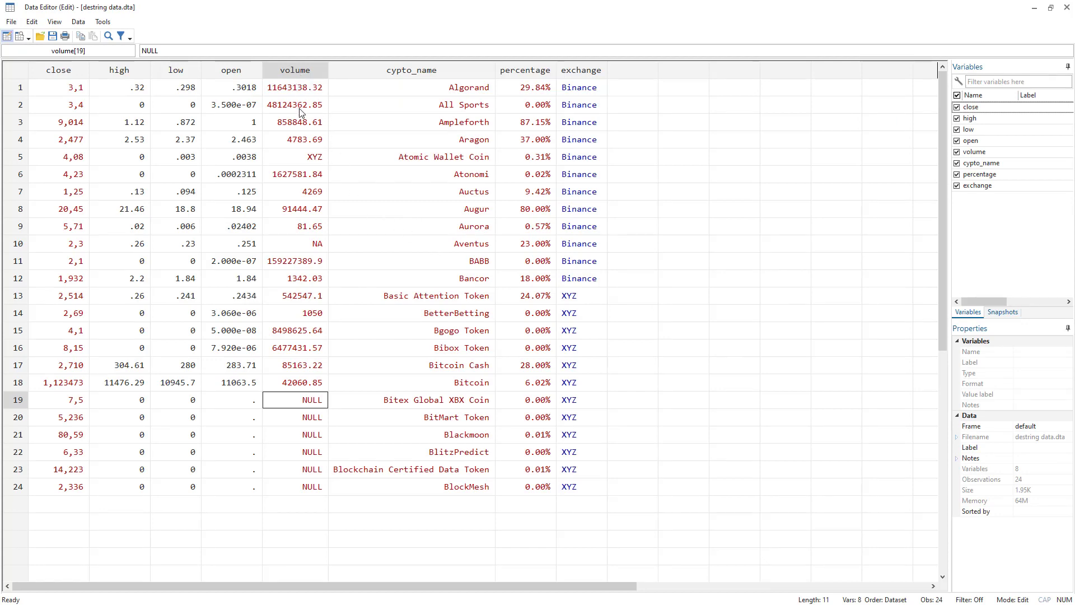
pyautogui.hotkey('alt', 'Tab')
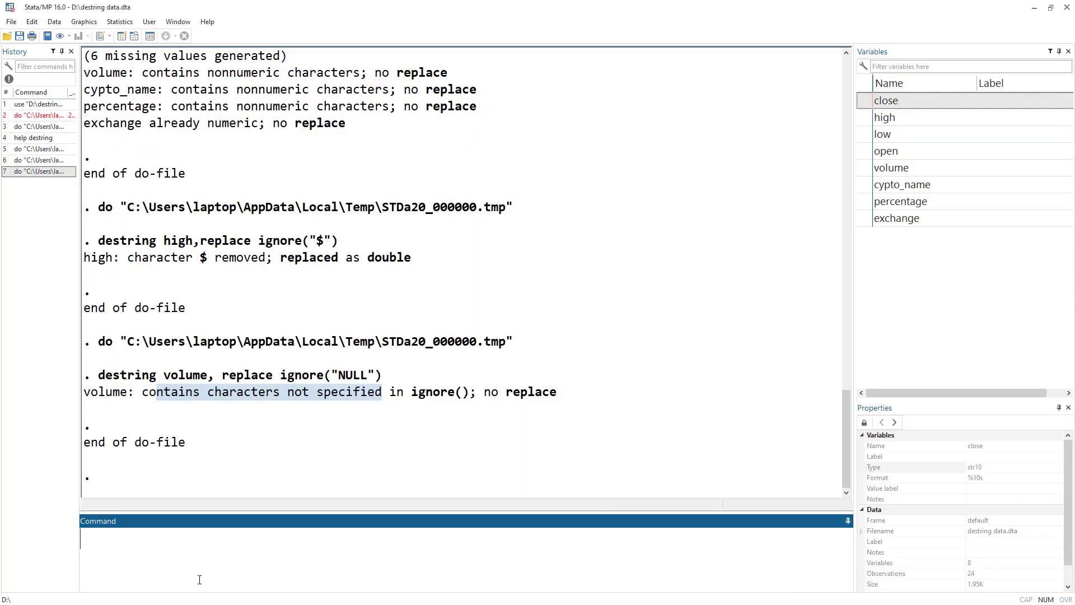
pyautogui.write('sort volume')
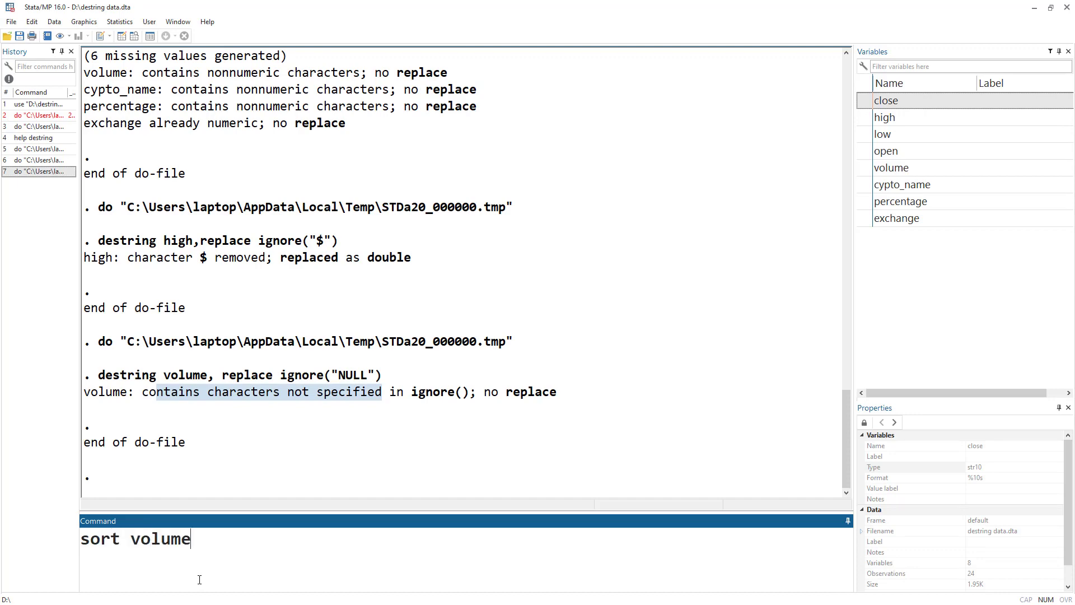
pyautogui.press('Return')
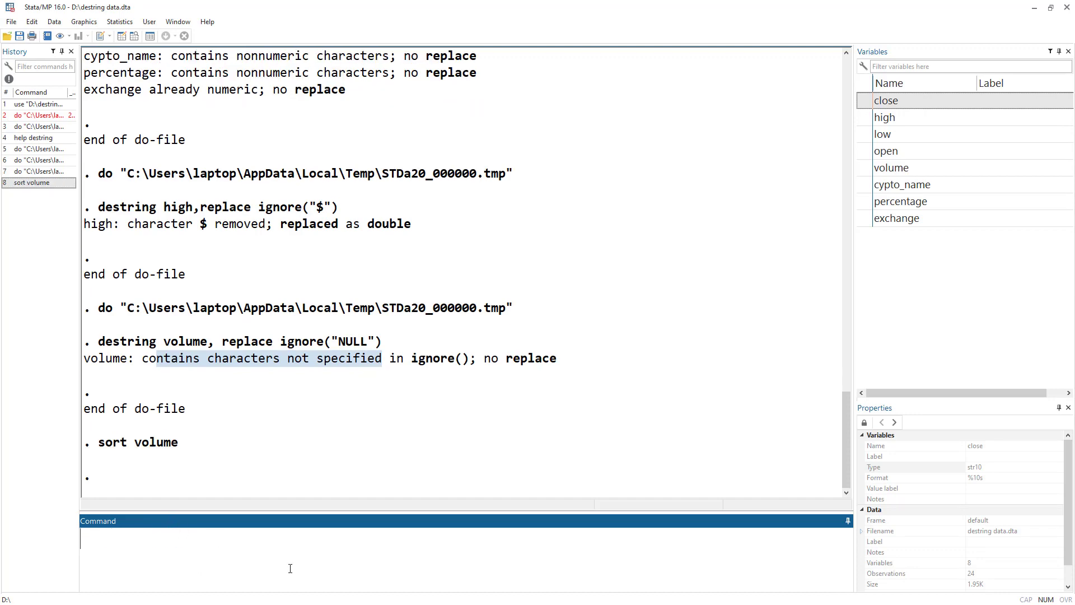
# Examine the sorted volume column in the Data Editor, comparing its numeric entries with the NA, NULL and XYZ cells
pyautogui.hotkey('ctrl', '8')
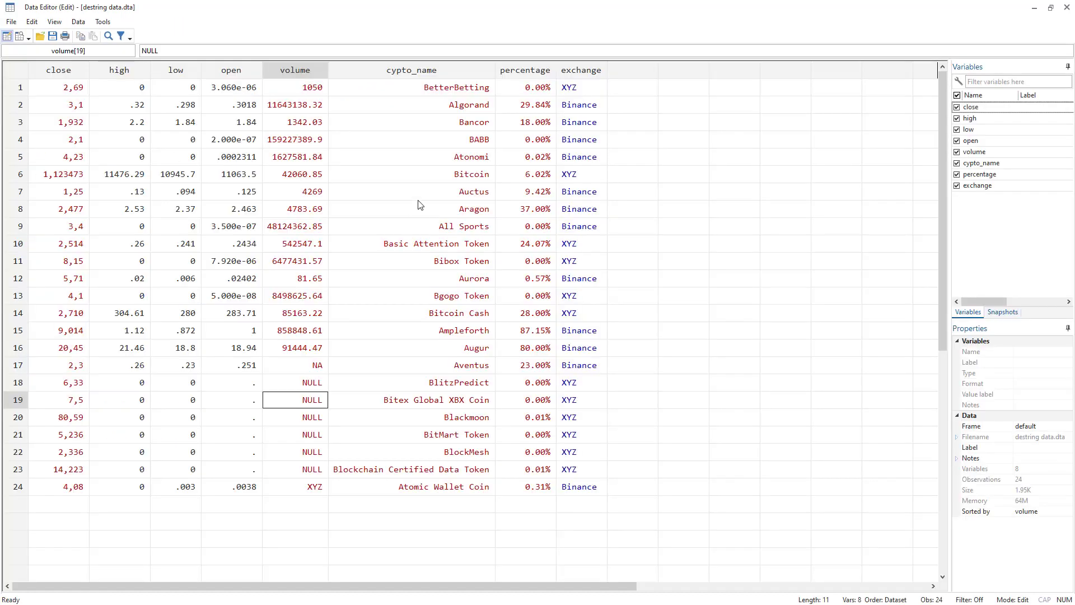
pyautogui.moveTo(294, 89); pyautogui.dragTo(320, 289)
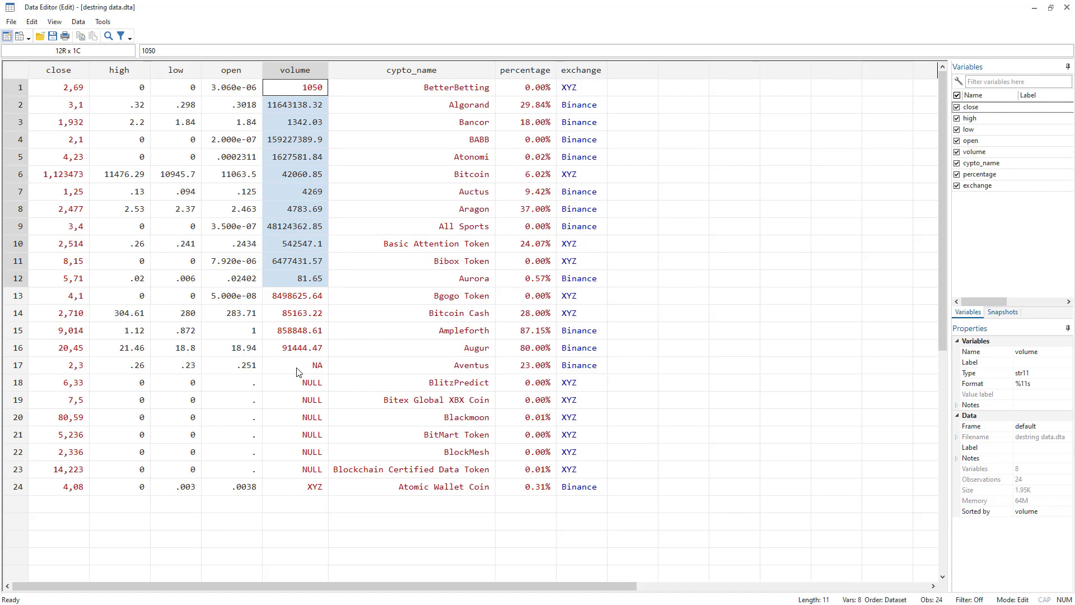
pyautogui.moveTo(301, 385); pyautogui.dragTo(310, 466)
pyautogui.moveTo(302, 348); pyautogui.dragTo(298, 86)
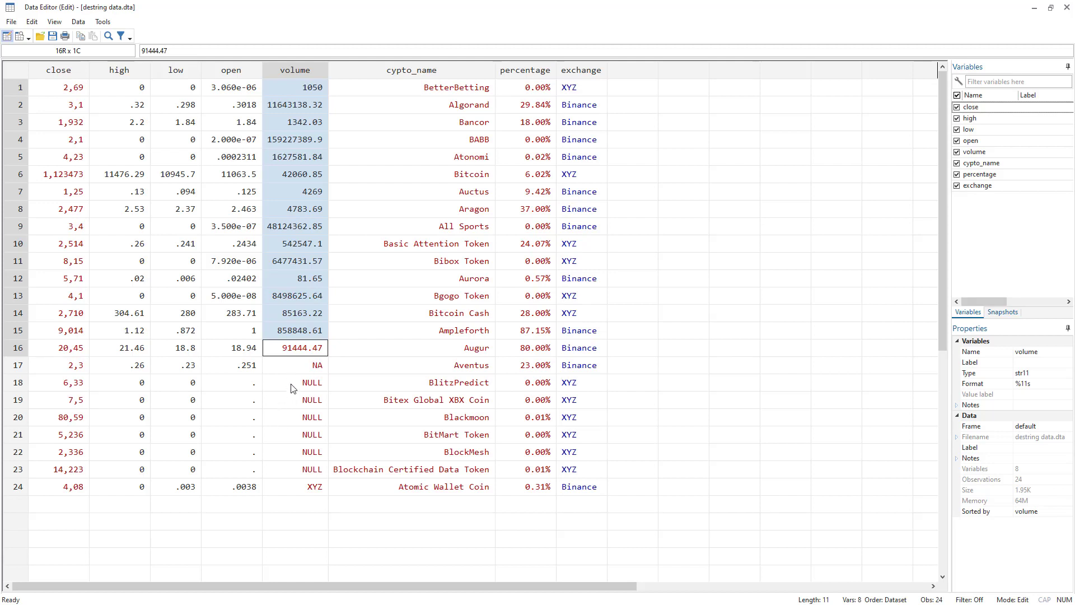
pyautogui.moveTo(294, 384); pyautogui.dragTo(302, 452)
pyautogui.click(302, 370)
pyautogui.click(312, 486)
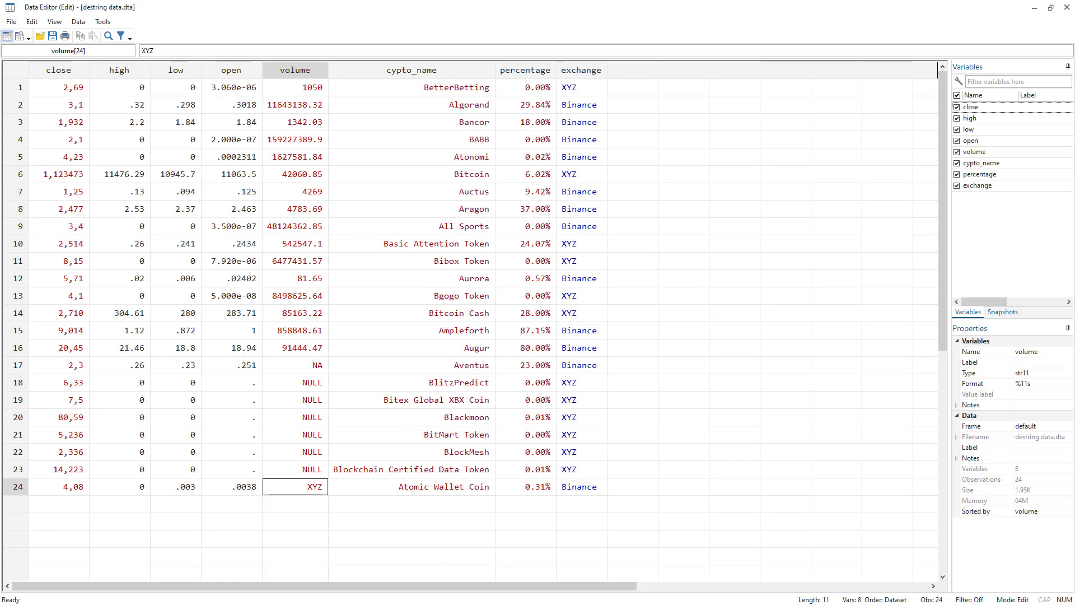
# Run the destring volume, replace force line of destring.do
pyautogui.hotkey('alt', 'Tab')
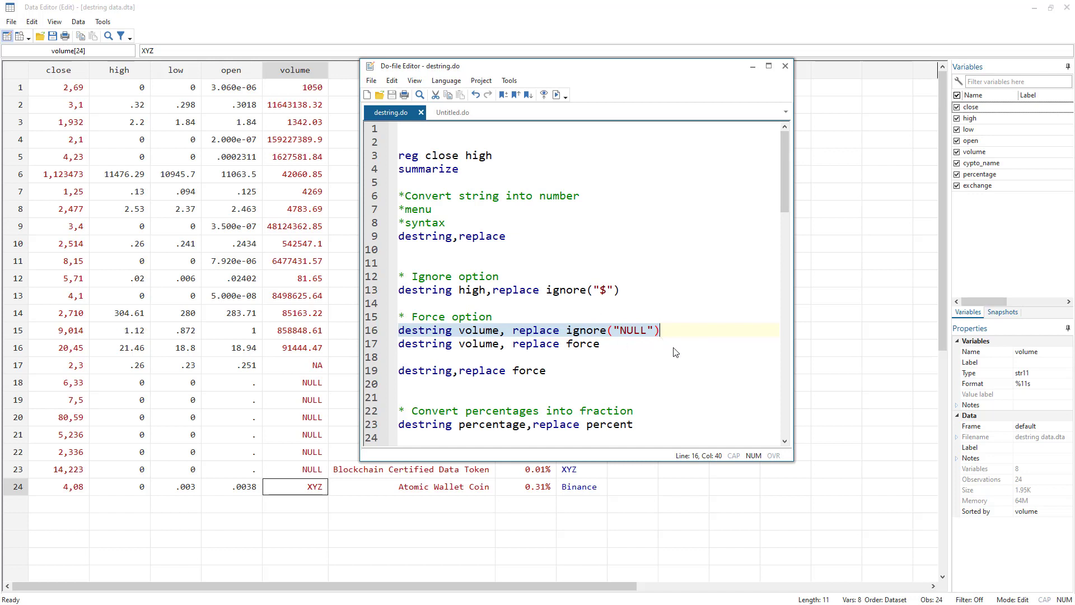
pyautogui.click(366, 347)
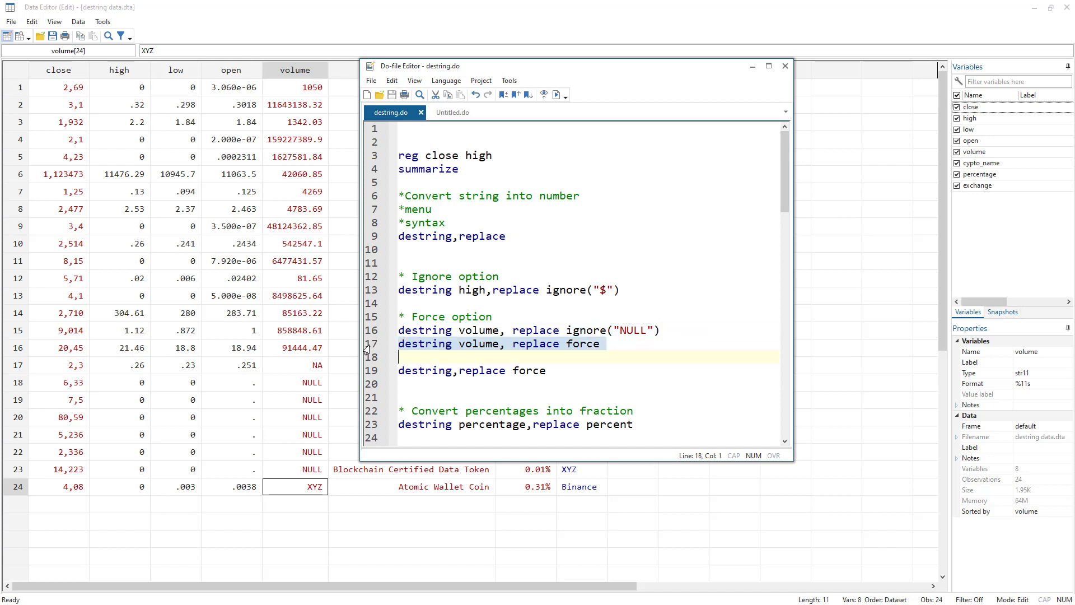
pyautogui.doubleClick(587, 344)
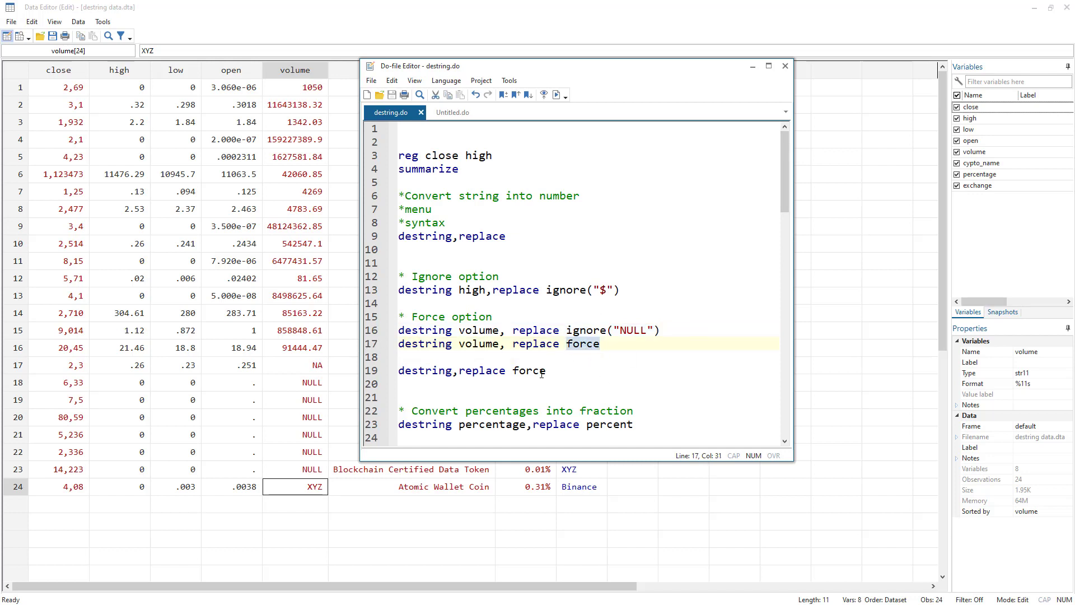
pyautogui.click(377, 347)
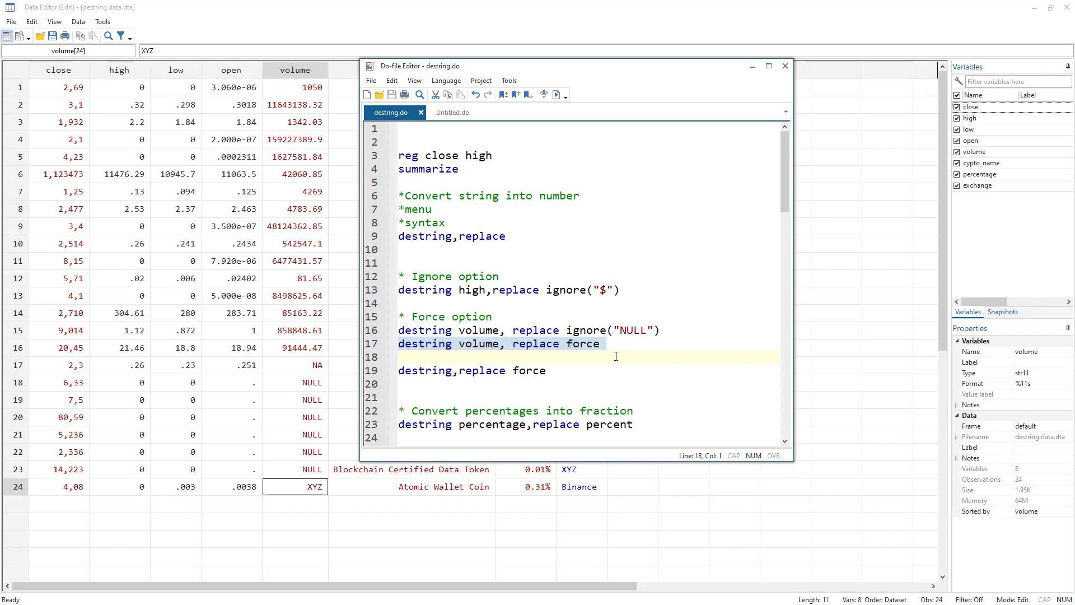
pyautogui.click(556, 94)
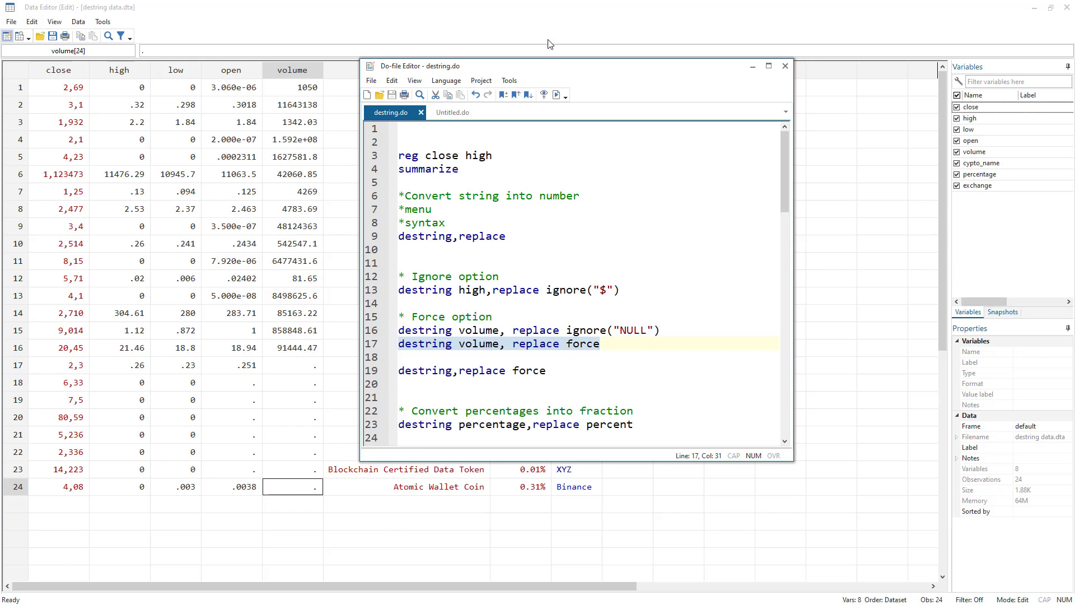
# Move the do-file window clear of the data columns and run its destring,replace force line on all variables
pyautogui.moveTo(549, 69); pyautogui.dragTo(623, 62)
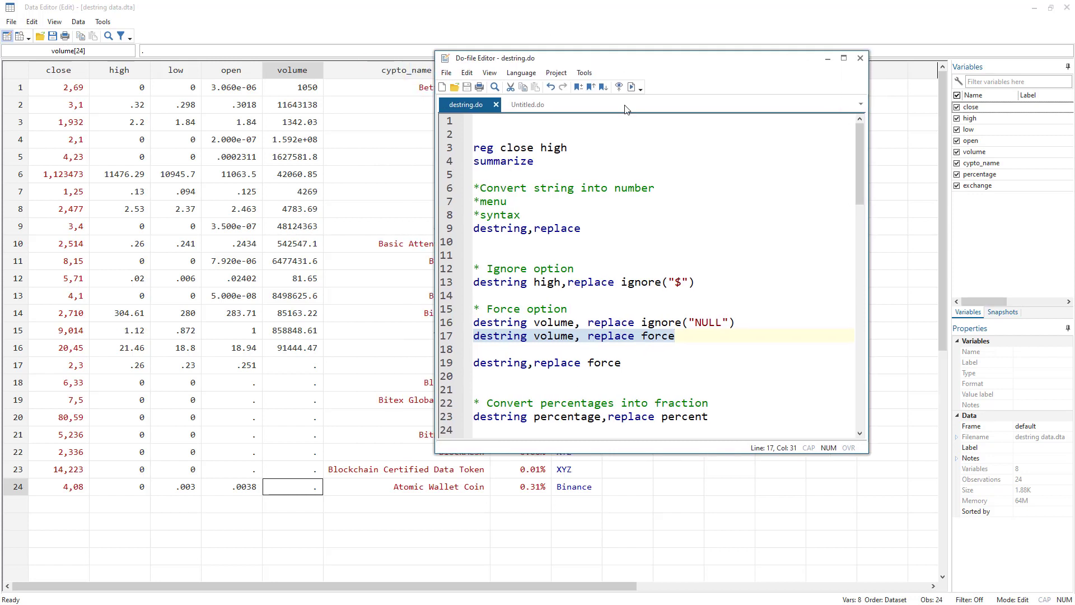
pyautogui.click(528, 367)
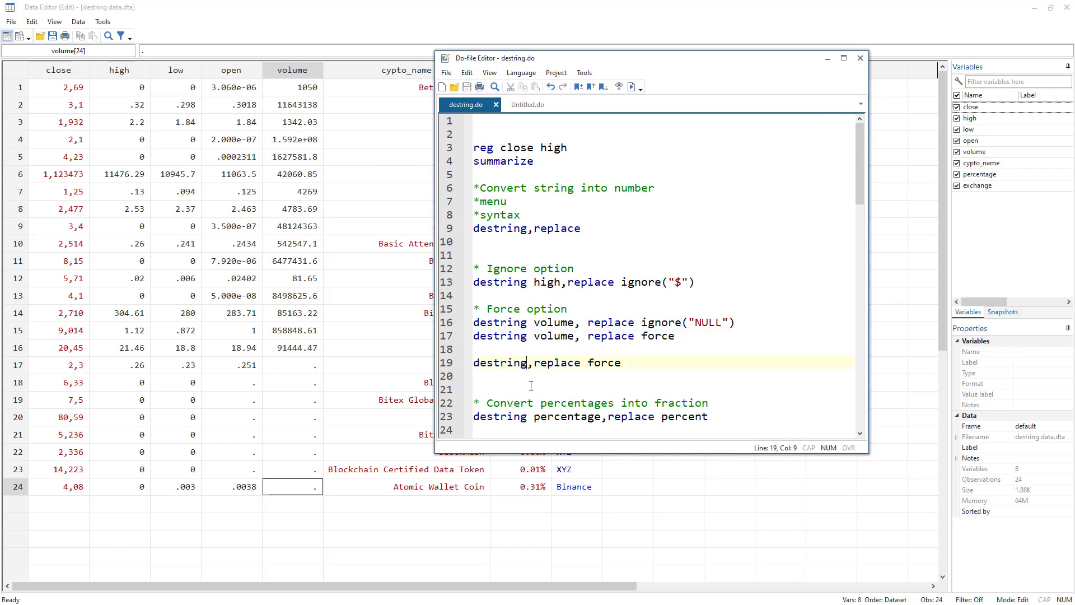
pyautogui.click(511, 229)
pyautogui.moveTo(621, 66); pyautogui.dragTo(707, 52)
pyautogui.click(532, 349)
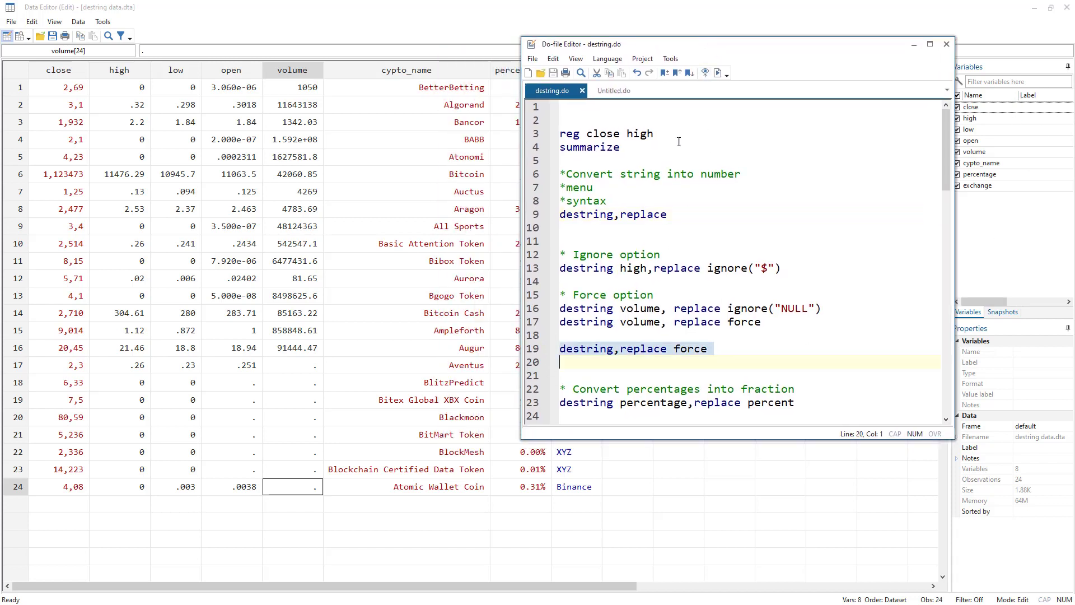
pyautogui.click(717, 74)
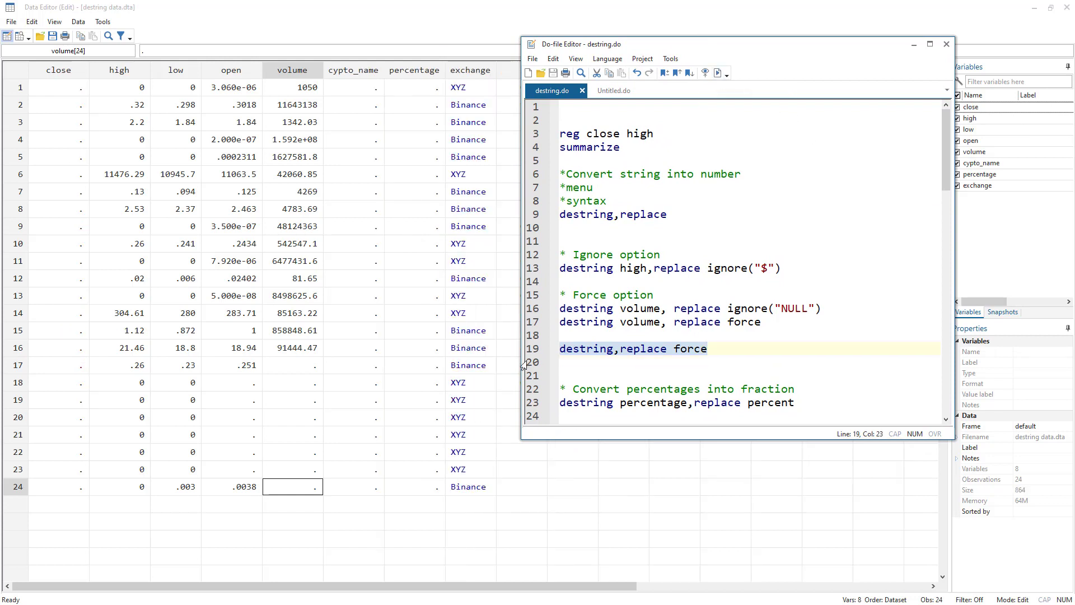
# Inspect the close and cypto_name columns in the Data Editor to see how the forced conversion affected them
pyautogui.moveTo(70, 90); pyautogui.dragTo(119, 227)
pyautogui.moveTo(88, 323); pyautogui.dragTo(88, 374)
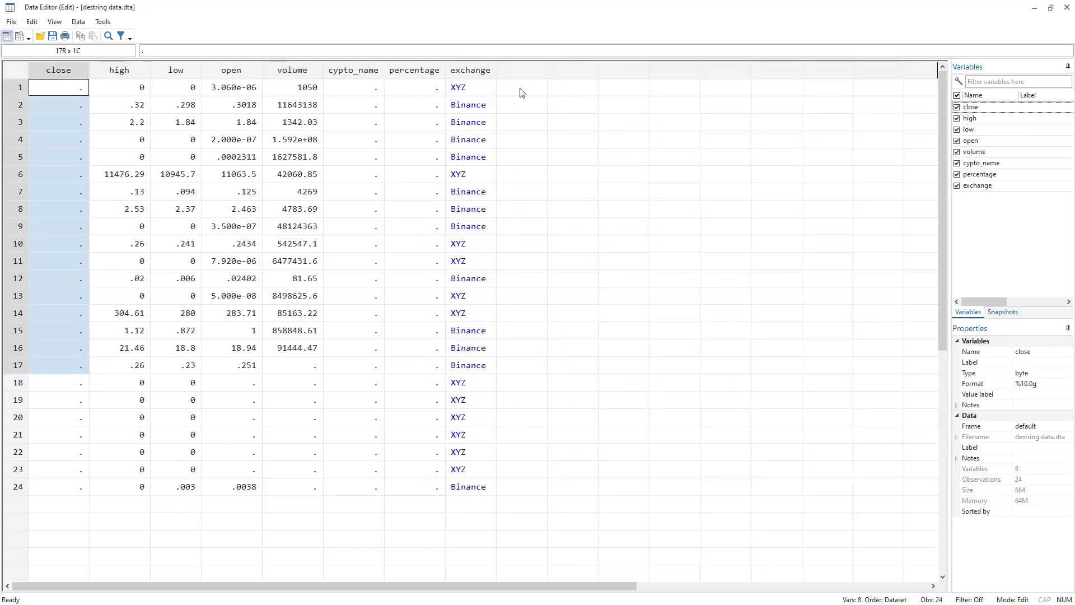
pyautogui.moveTo(363, 90); pyautogui.dragTo(353, 487)
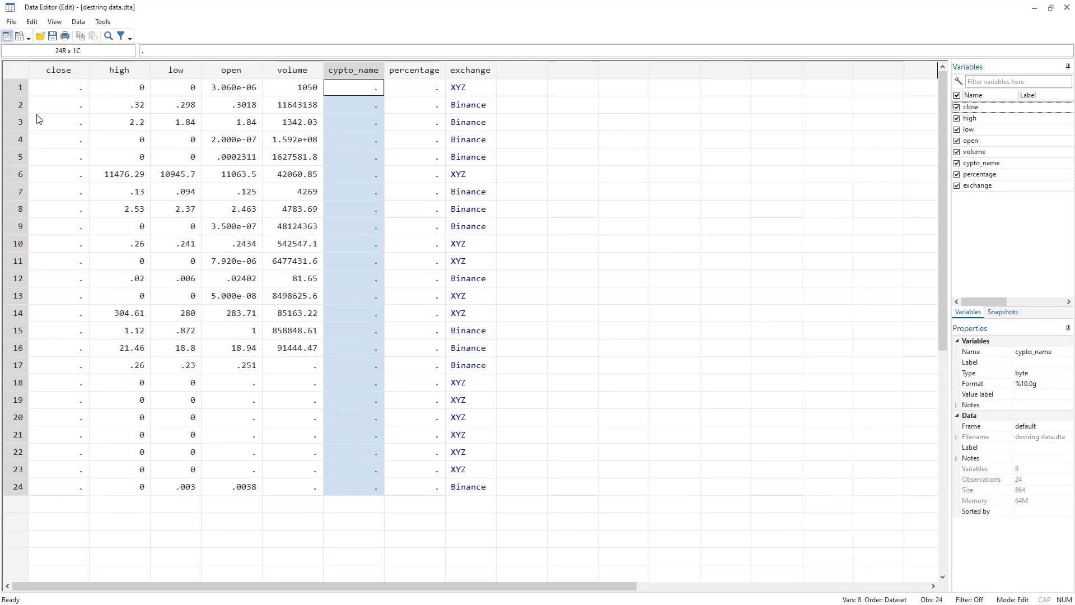
pyautogui.click(59, 70)
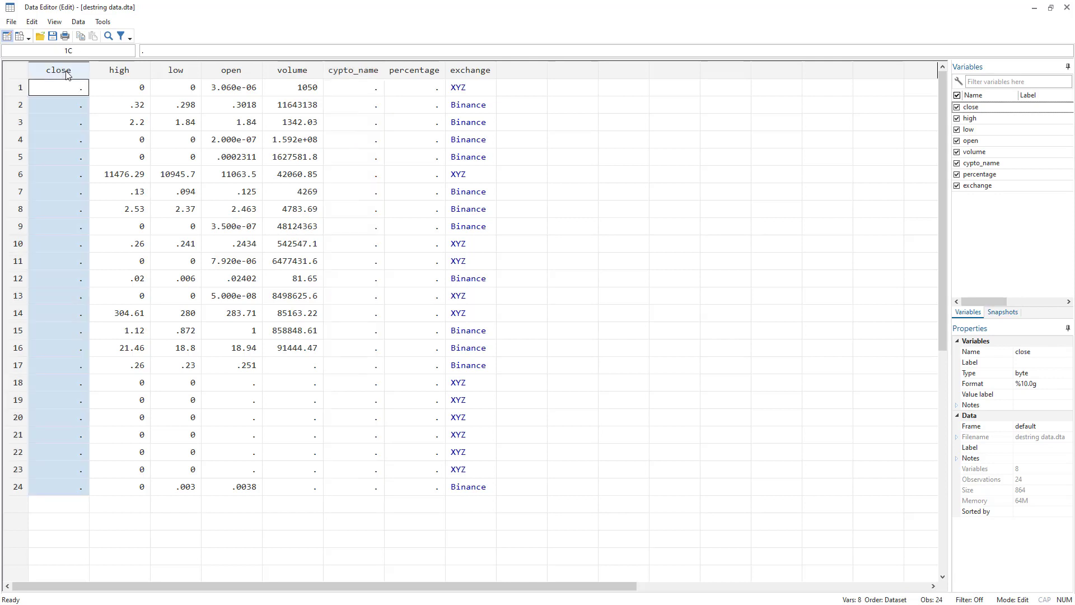
# Inspect the percentage column in the Data Editor for the effect of the forced conversion
pyautogui.click(415, 70)
pyautogui.hotkey('alt', 'Tab')
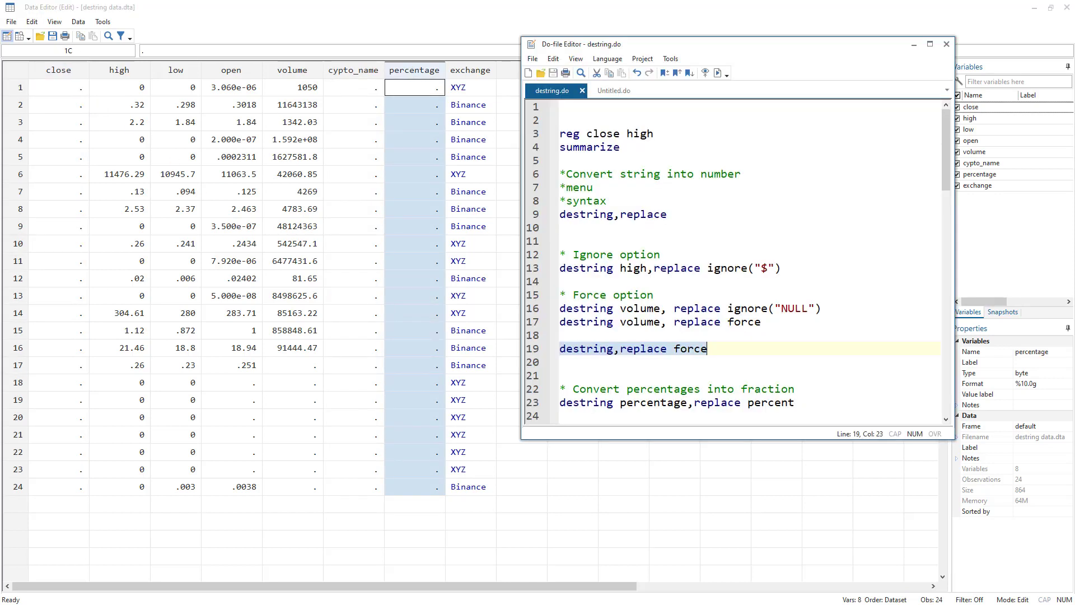
pyautogui.click(692, 349)
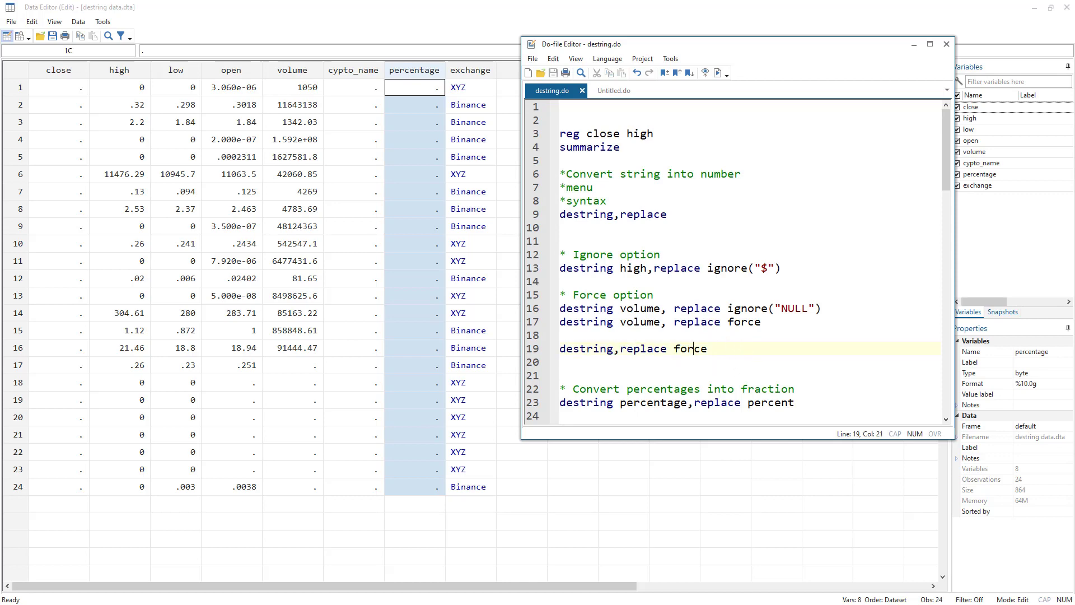
# Reload the original dataset by running use "D:\destring data.dta",clear
pyautogui.hotkey('alt', 'Tab')
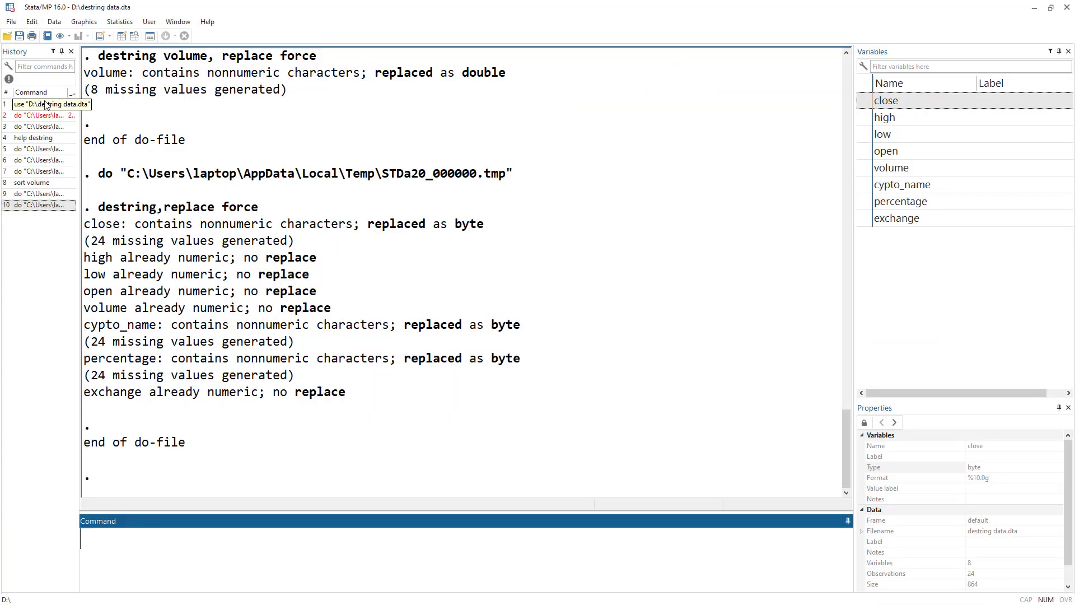
pyautogui.click(49, 108)
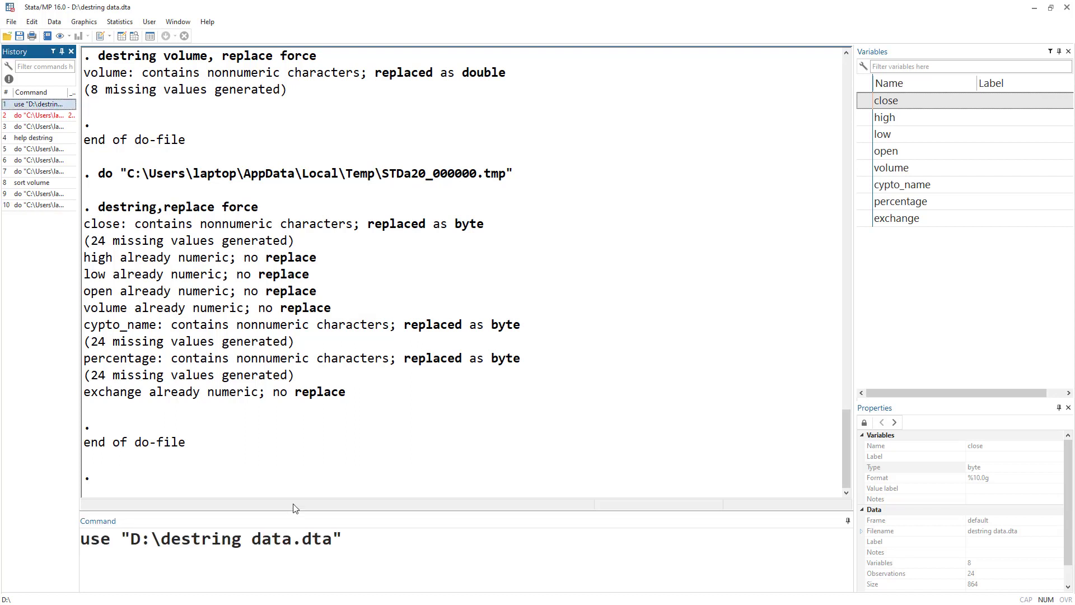
pyautogui.write(',clear')
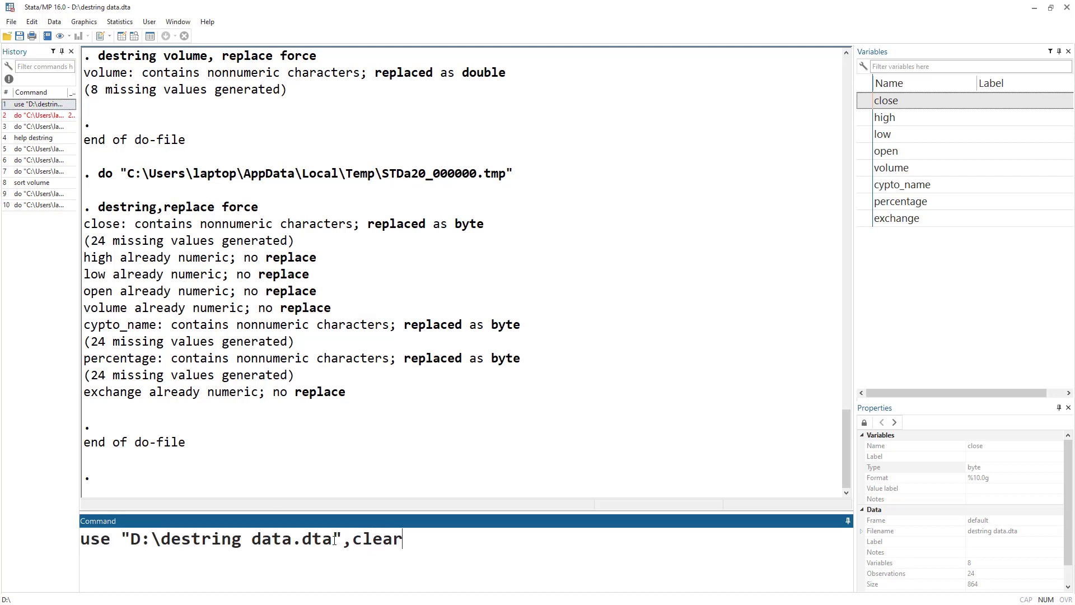
pyautogui.press('Return')
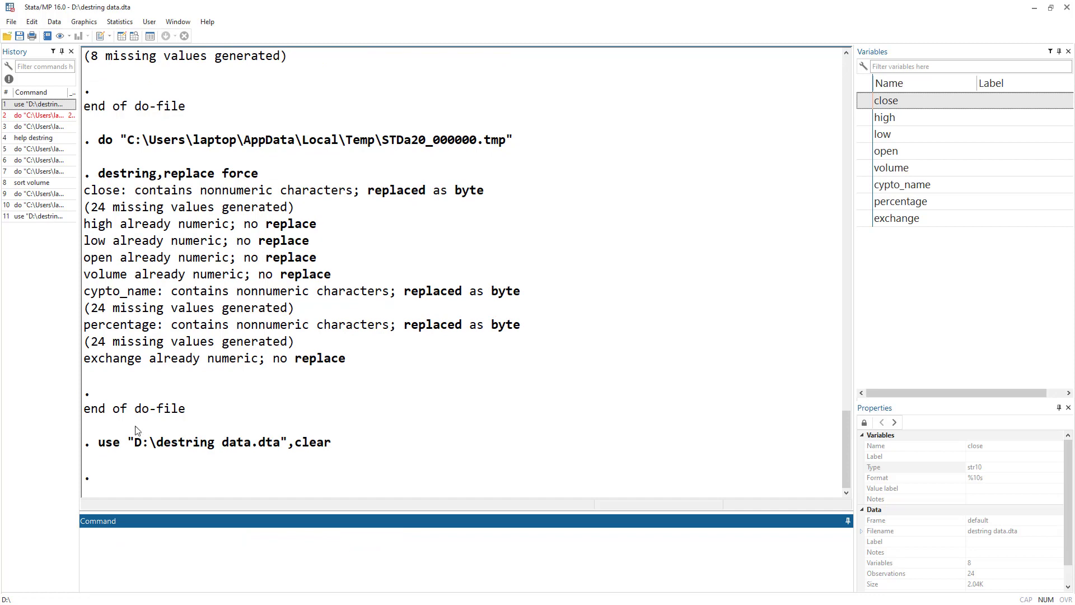
# Examine the reloaded data in the Data Editor, focusing on the values of the percentage column
pyautogui.hotkey('ctrl', '9')
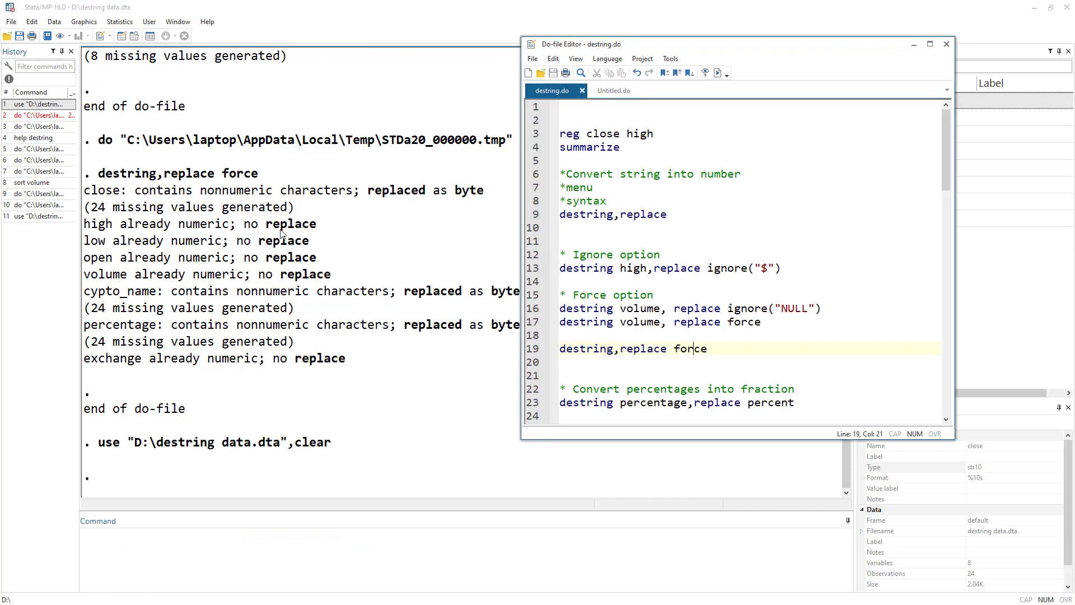
pyautogui.click(119, 37)
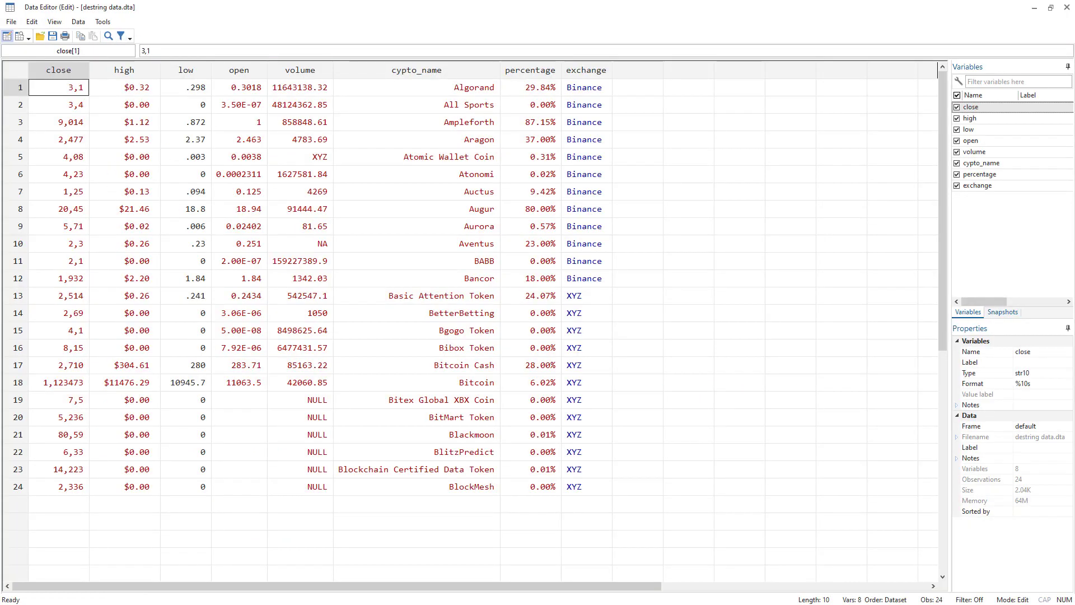
pyautogui.hotkey('alt', 'F4')
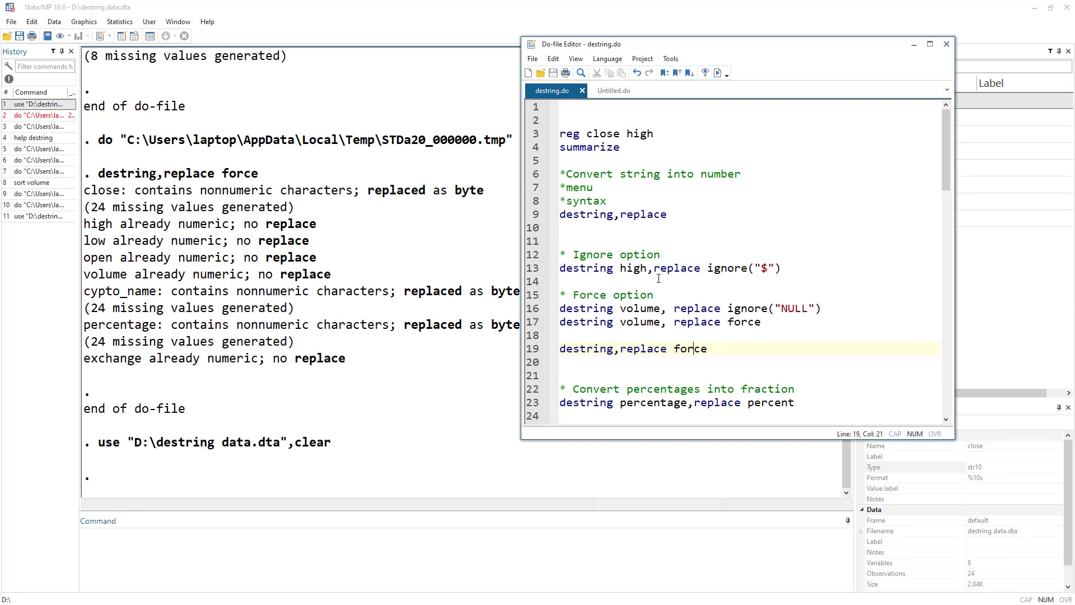
pyautogui.scroll(-1, 659, 279)
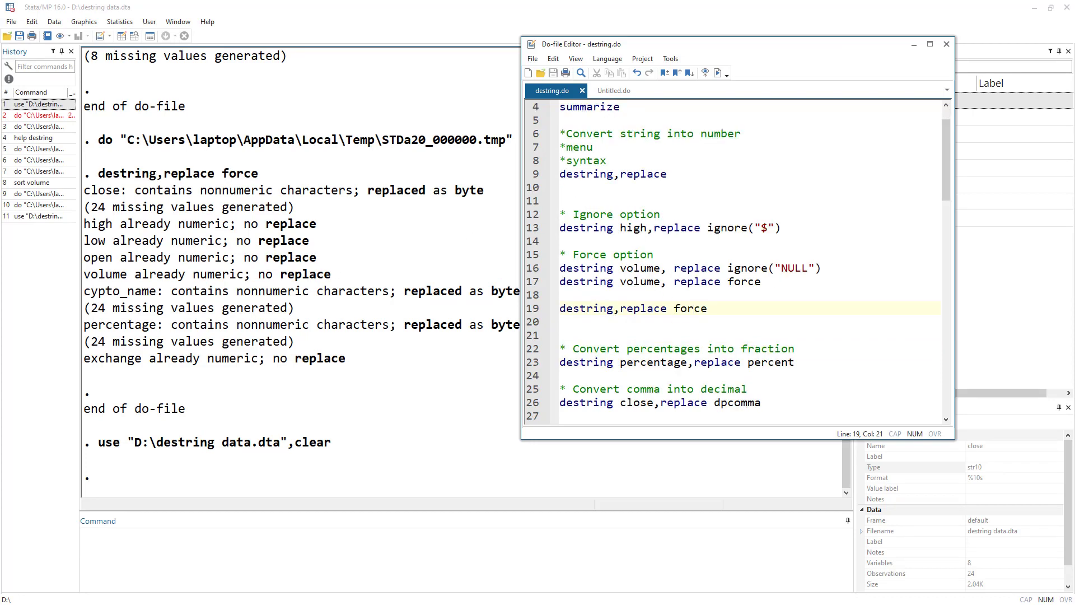
pyautogui.hotkey('ctrl', '8')
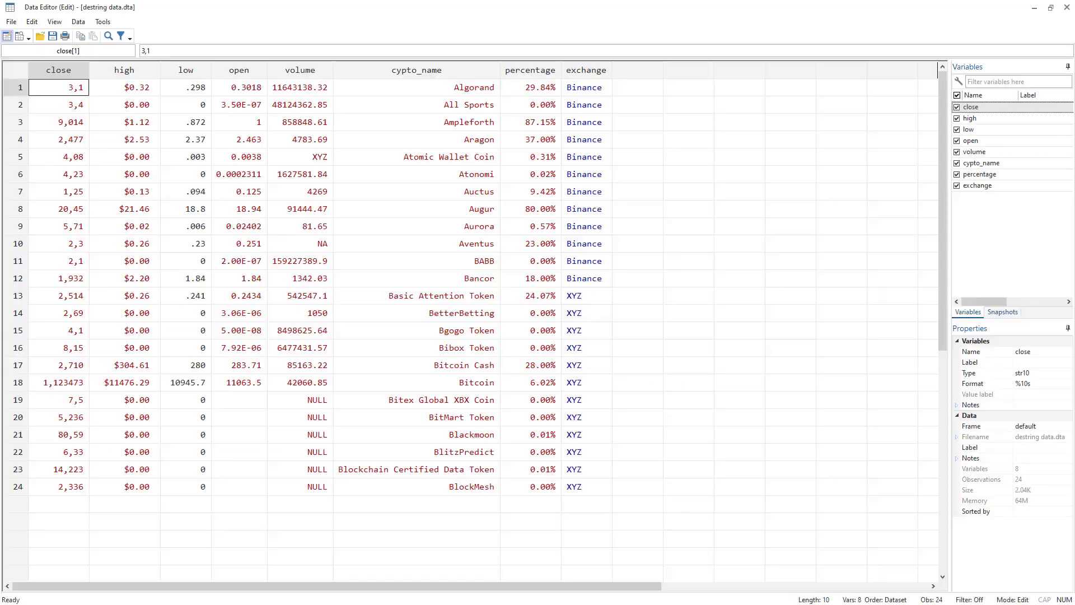
pyautogui.click(532, 75)
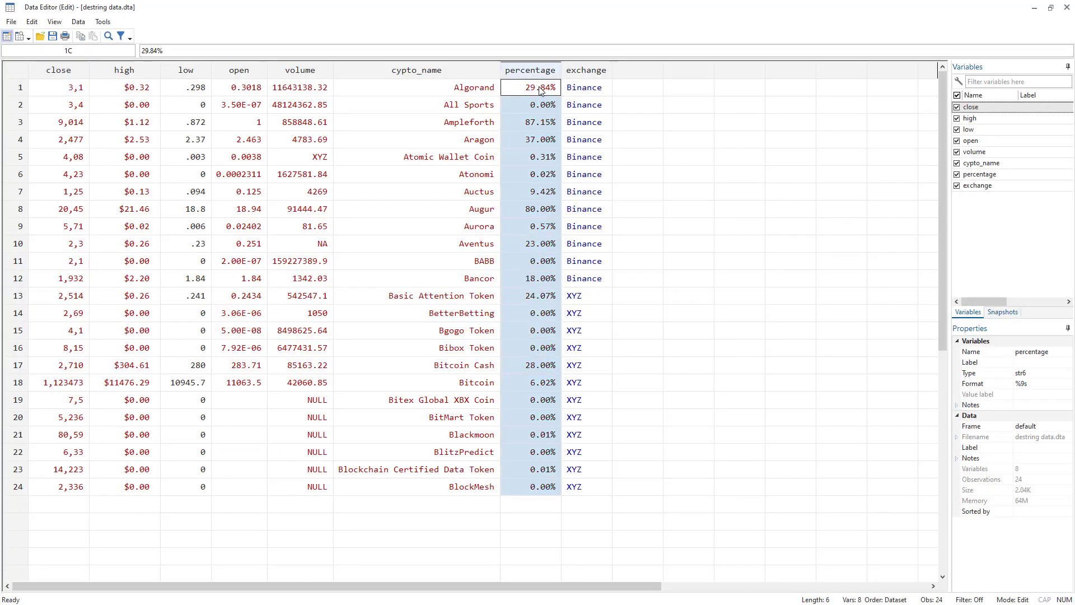
pyautogui.click(531, 90)
pyautogui.moveTo(540, 105); pyautogui.dragTo(535, 494)
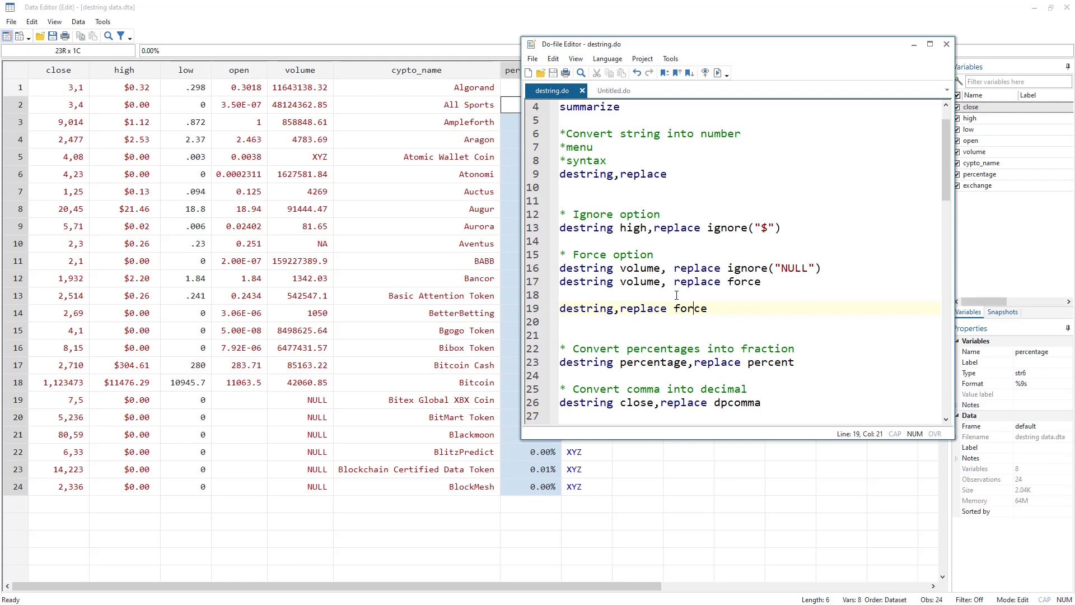
# Select the destring percentage,replace percent line in destring.do and move the do-file window clear of the percentage column
pyautogui.scroll(-2, 677, 295)
pyautogui.doubleClick(772, 284)
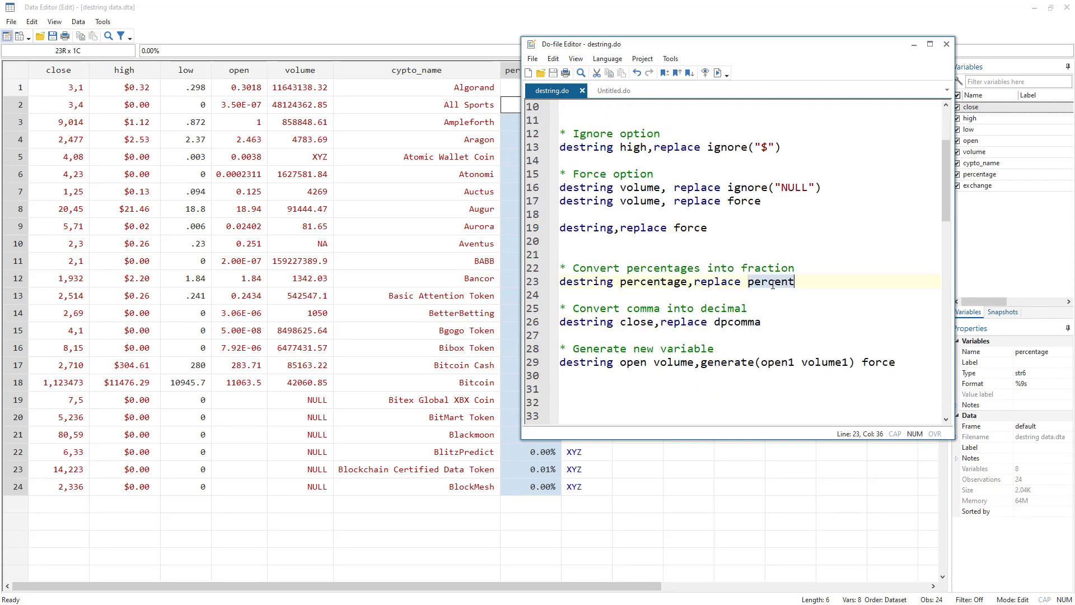
pyautogui.click(522, 283)
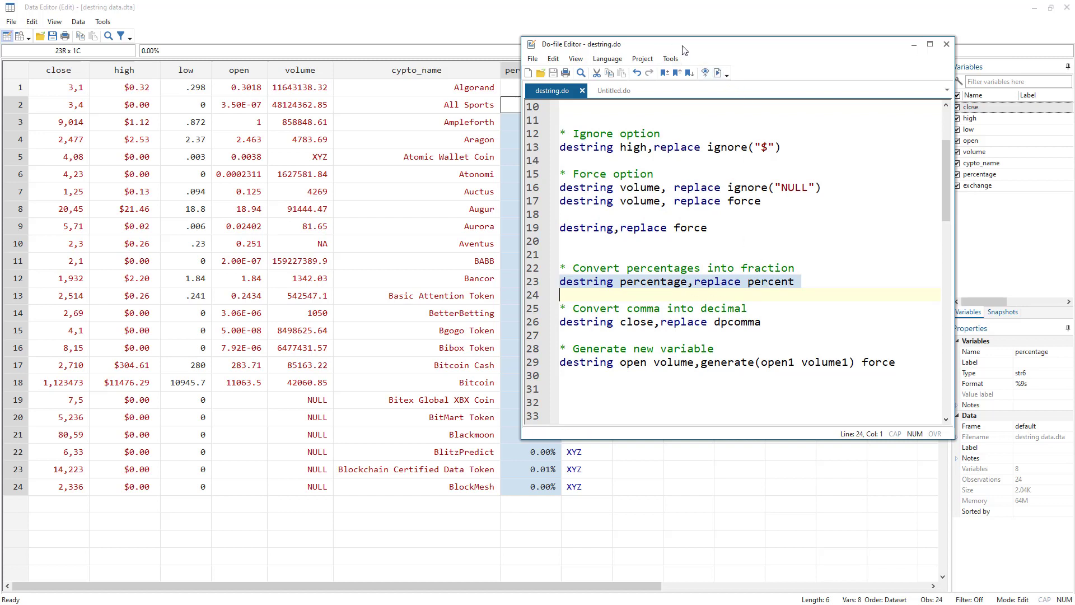
pyautogui.moveTo(683, 47); pyautogui.dragTo(757, 46)
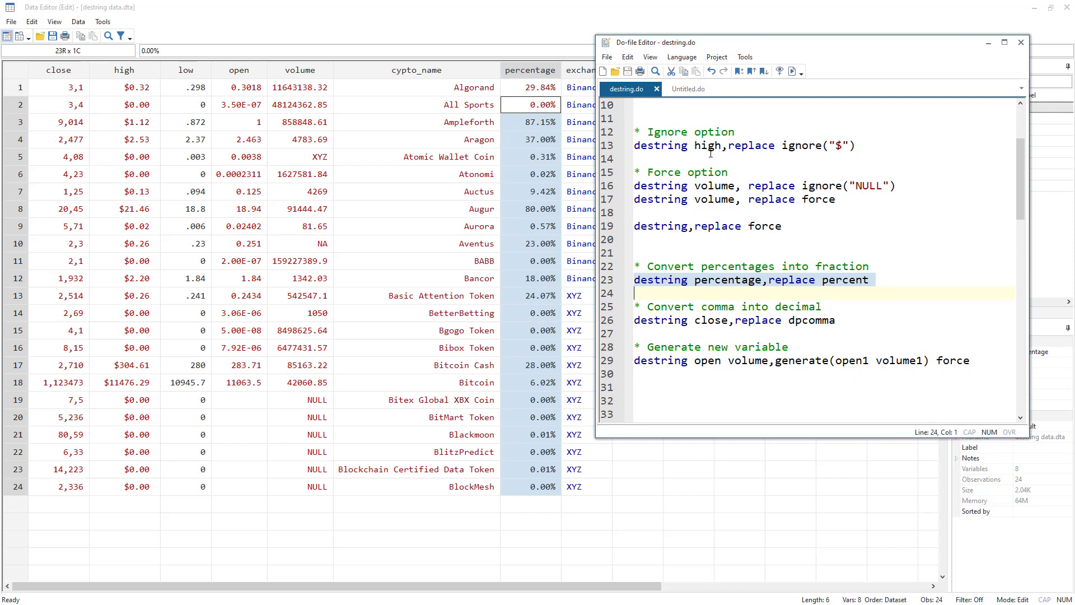
# Set the ignore argument in the destring volume line to "%" and copy that ignore("%") option
pyautogui.doubleClick(867, 186)
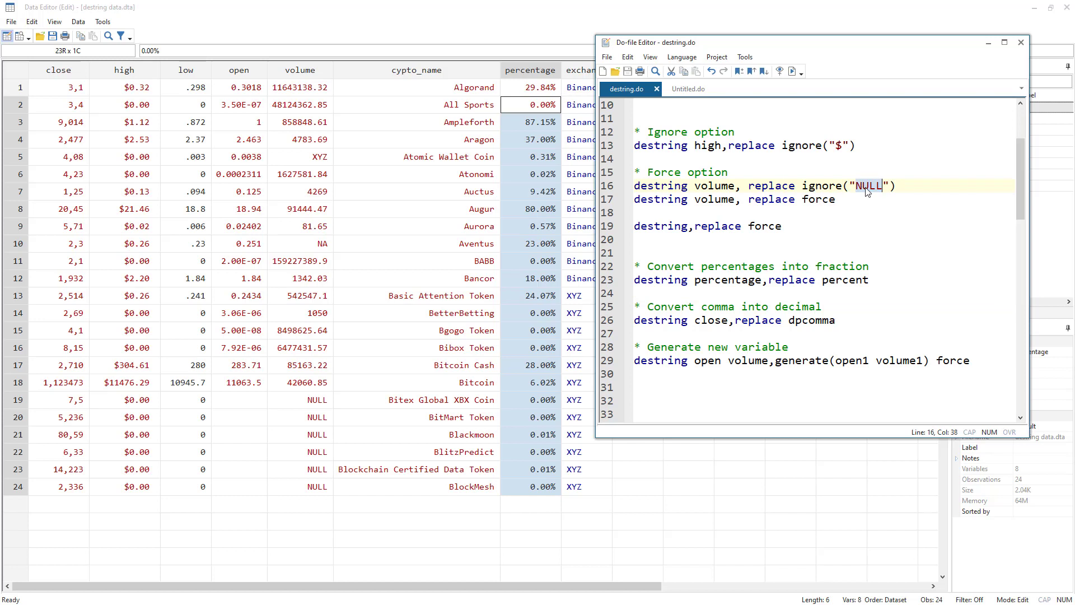
pyautogui.write('%')
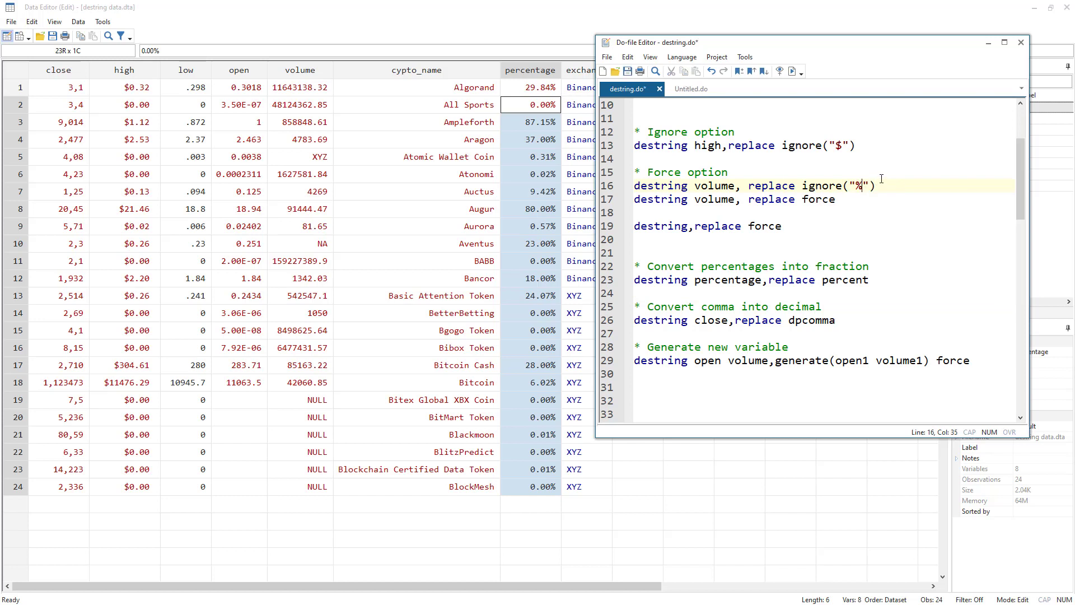
pyautogui.moveTo(876, 186); pyautogui.dragTo(802, 186)
pyautogui.rightClick(820, 187)
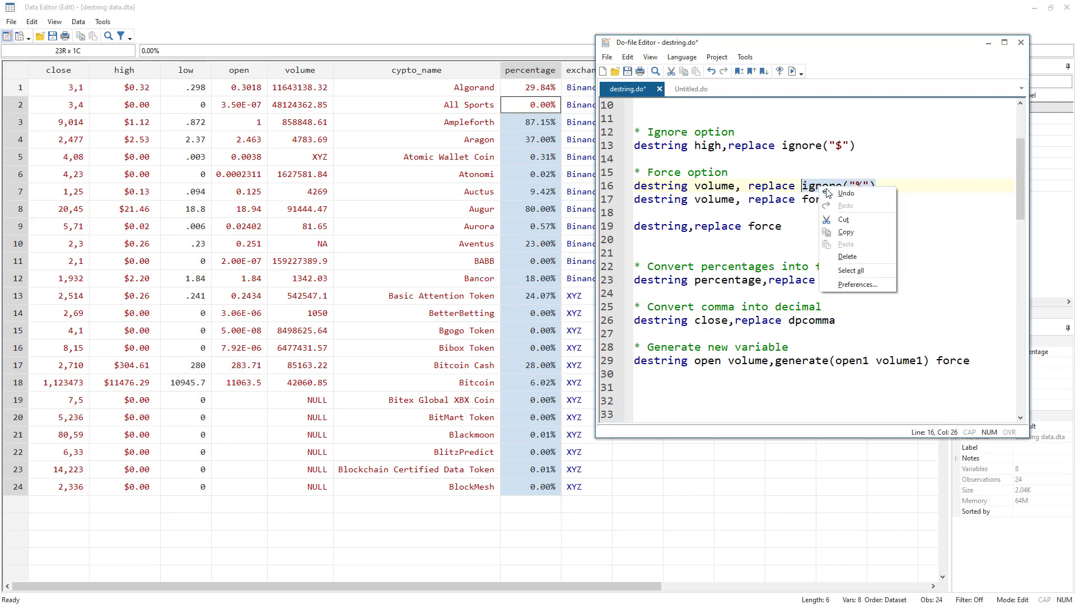
pyautogui.click(846, 233)
# Try replacing the percent option in the destring percentage line with ignore("%"), and undo the replacement
pyautogui.click(891, 280)
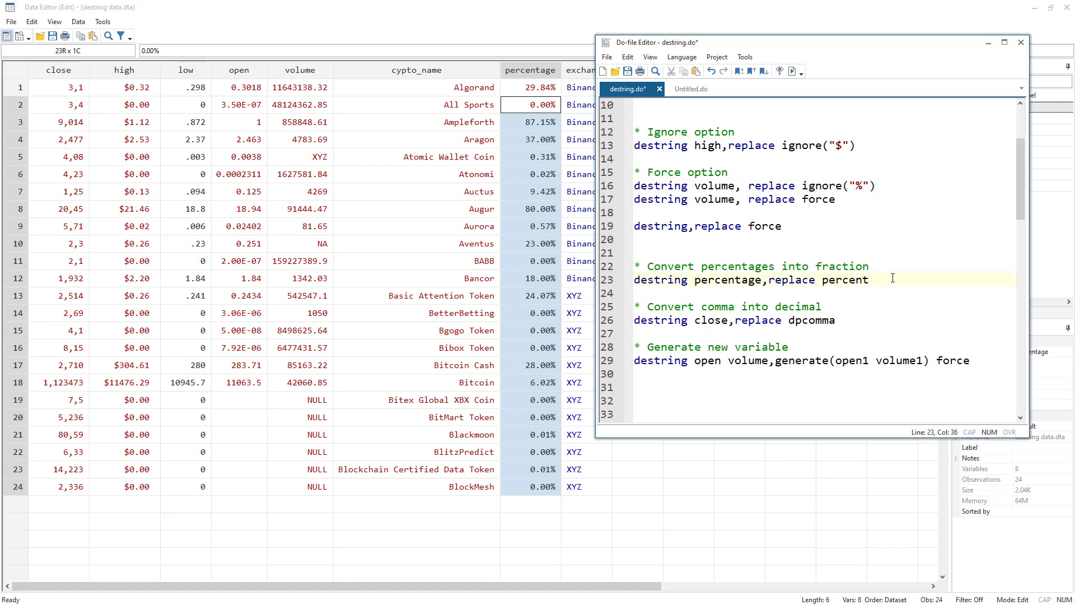
pyautogui.doubleClick(846, 282)
pyautogui.hotkey('ctrl', 'v')
pyautogui.hotkey('ctrl', 'z')
# Run the destring percentage,replace percent line and check the conversion in the Data Editor and the results output
pyautogui.click(602, 280)
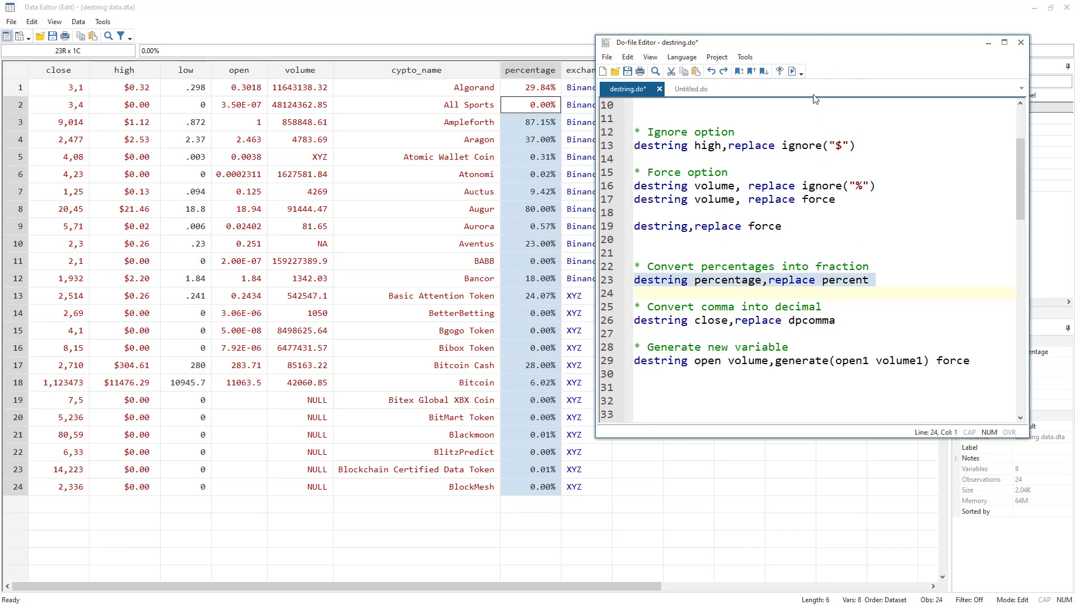
pyautogui.click(793, 72)
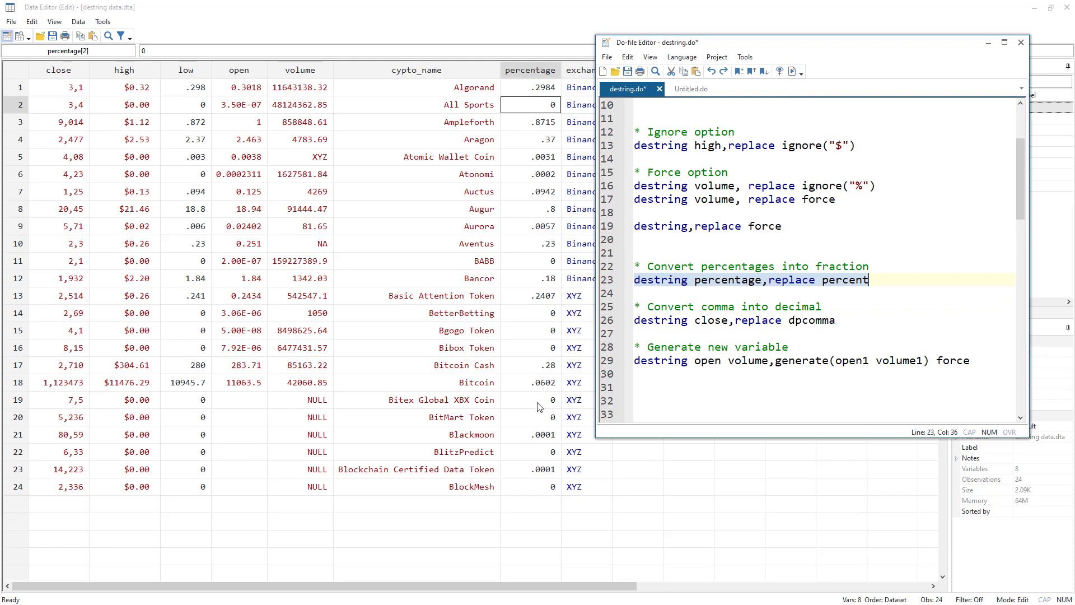
pyautogui.click(553, 314)
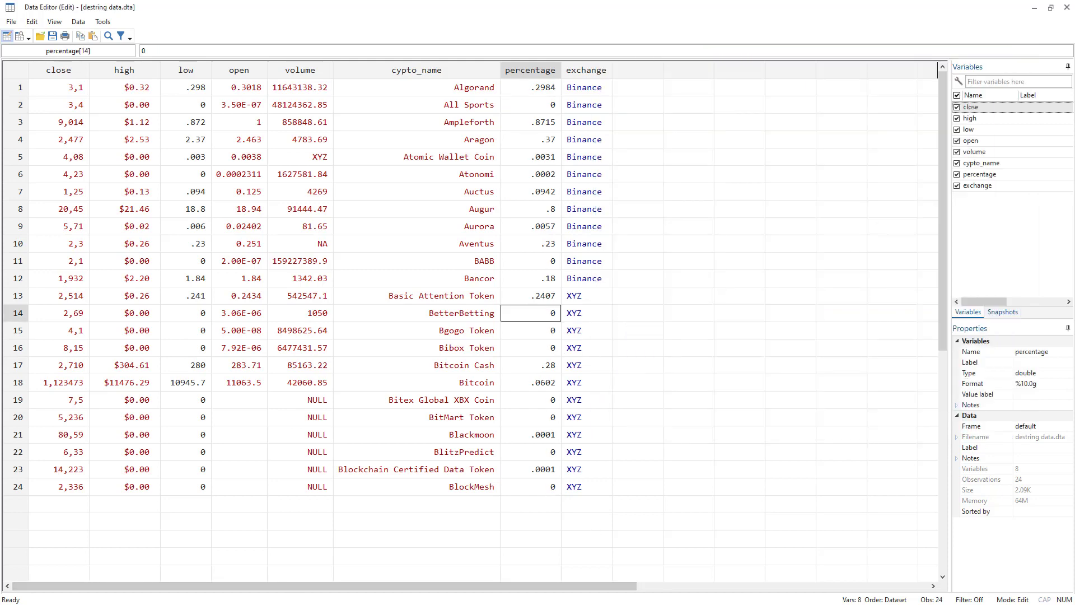
pyautogui.hotkey('alt', 'Tab')
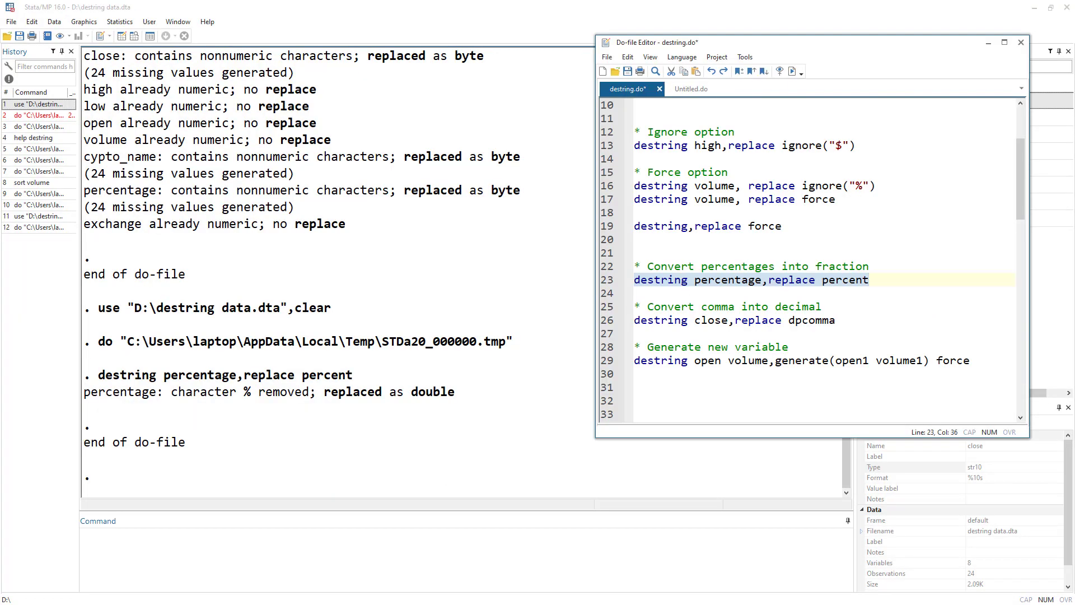
pyautogui.hotkey('alt', 'Tab')
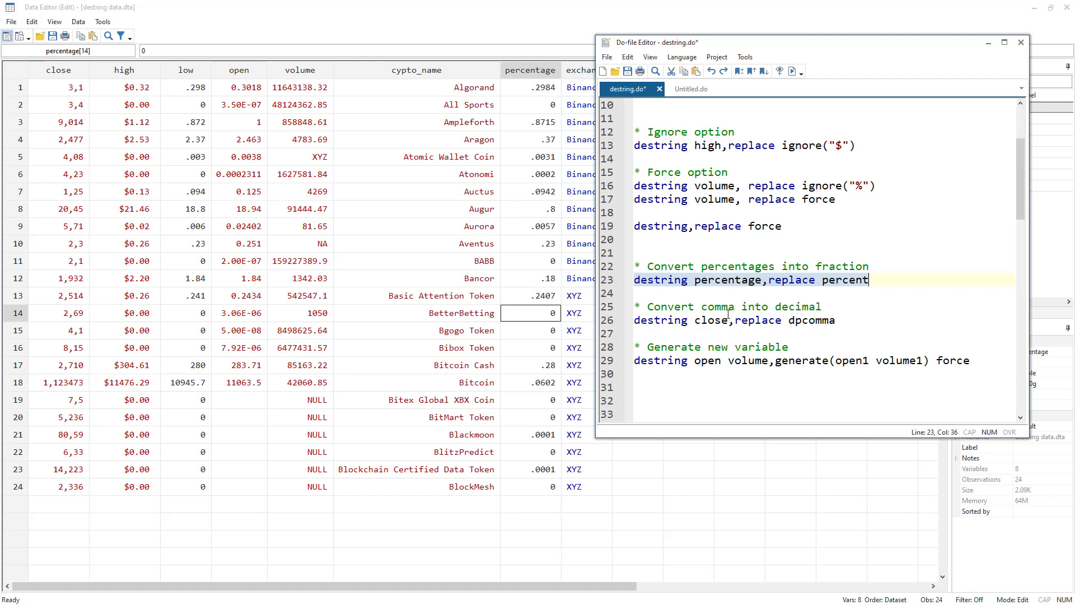
# Run the destring close,replace dpcomma line to convert decimal commas in the close variable
pyautogui.click(607, 322)
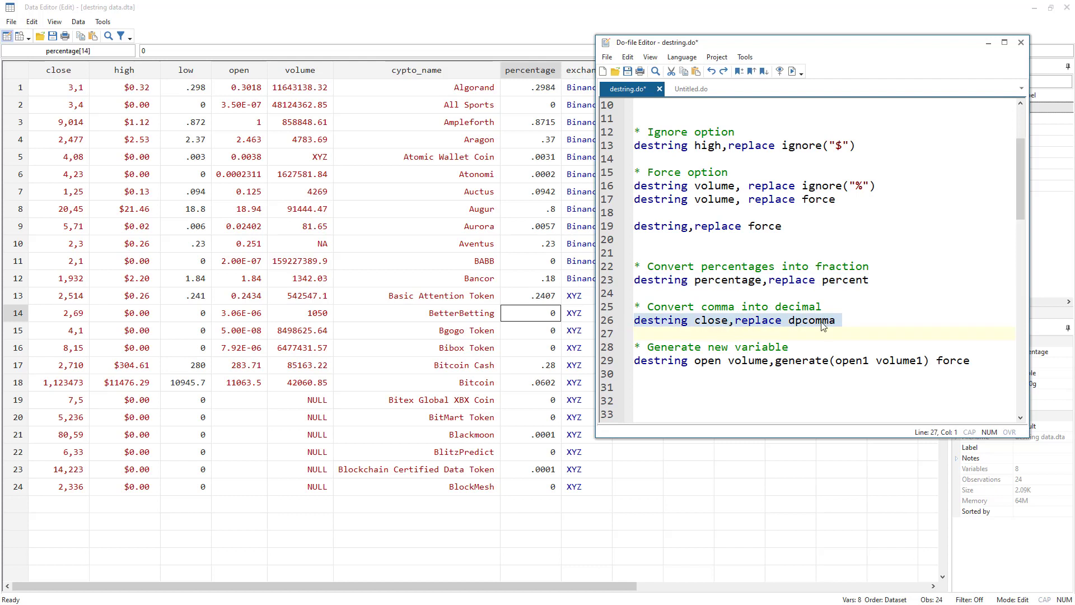
pyautogui.click(792, 71)
# Review the generate option against replace and run the destring open volume,generate(open1 volume1) force line
pyautogui.doubleClick(804, 361)
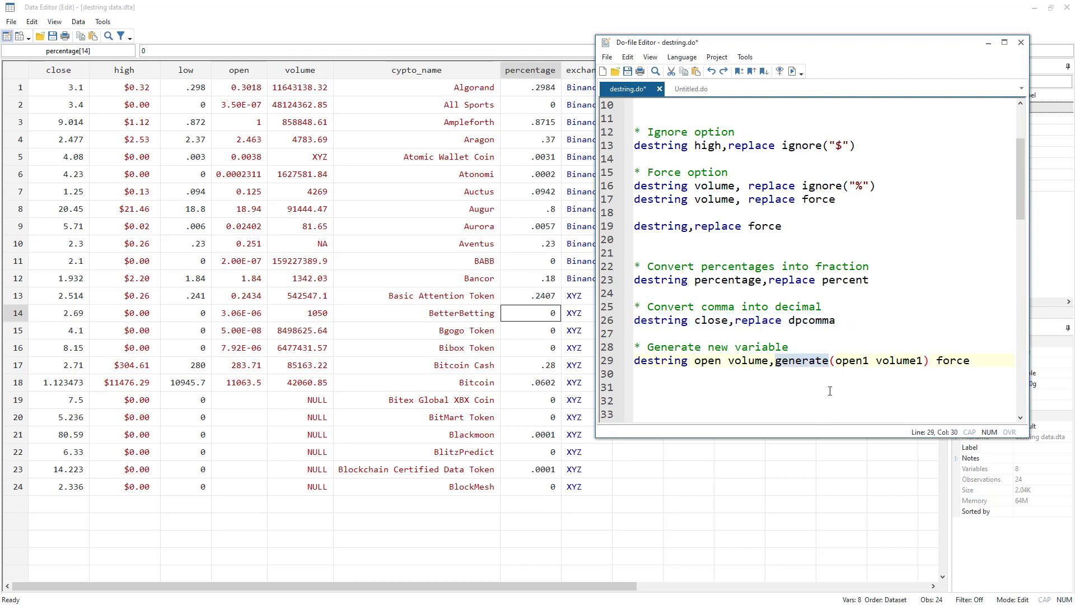
pyautogui.click(784, 280)
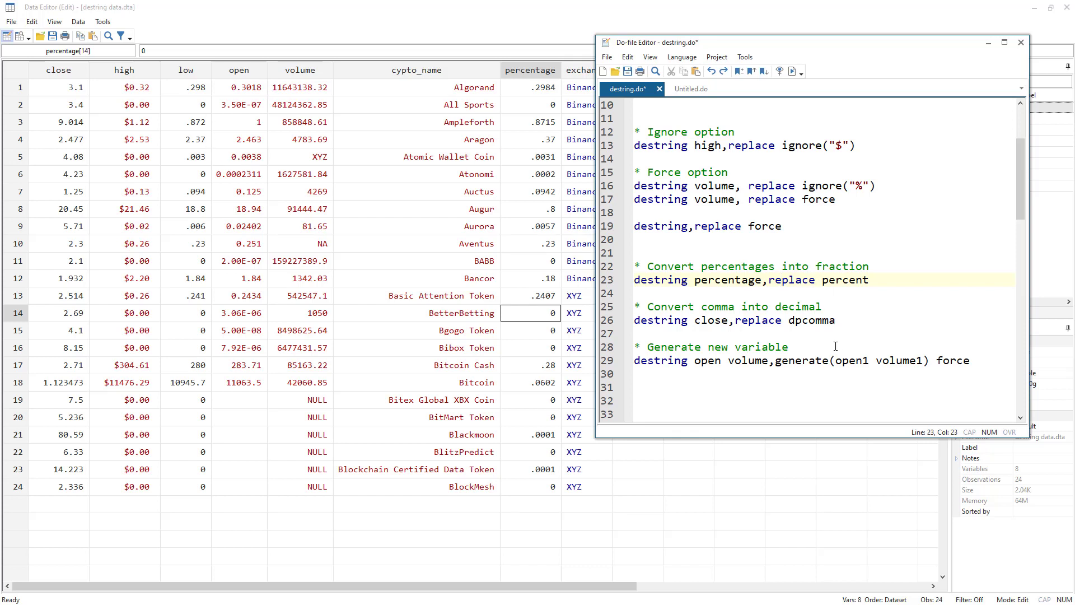
pyautogui.doubleClick(811, 362)
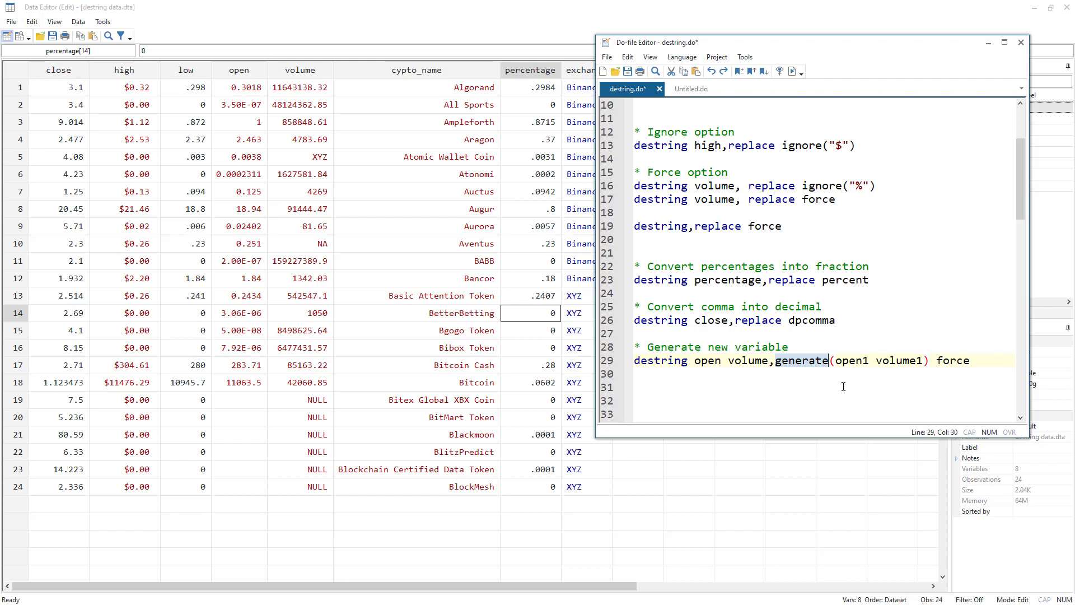
pyautogui.doubleClick(661, 362)
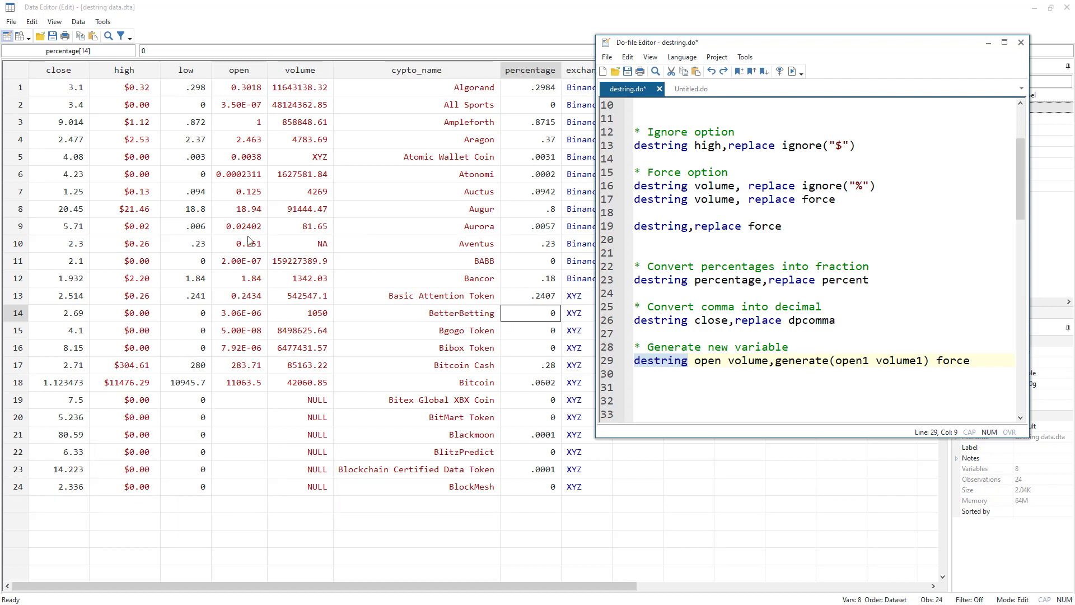
pyautogui.click(807, 363)
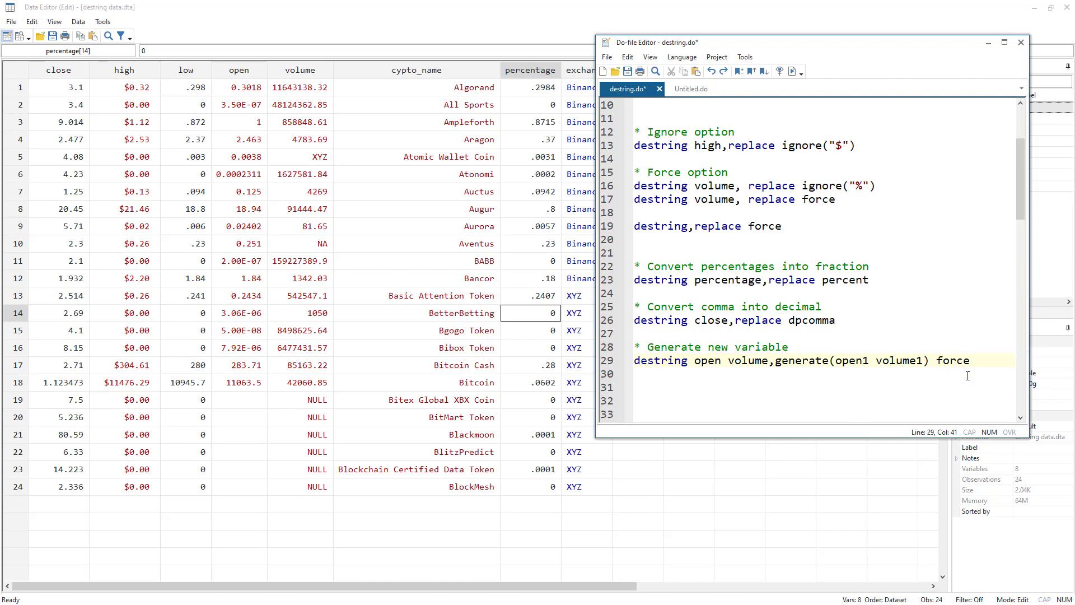
pyautogui.click(608, 360)
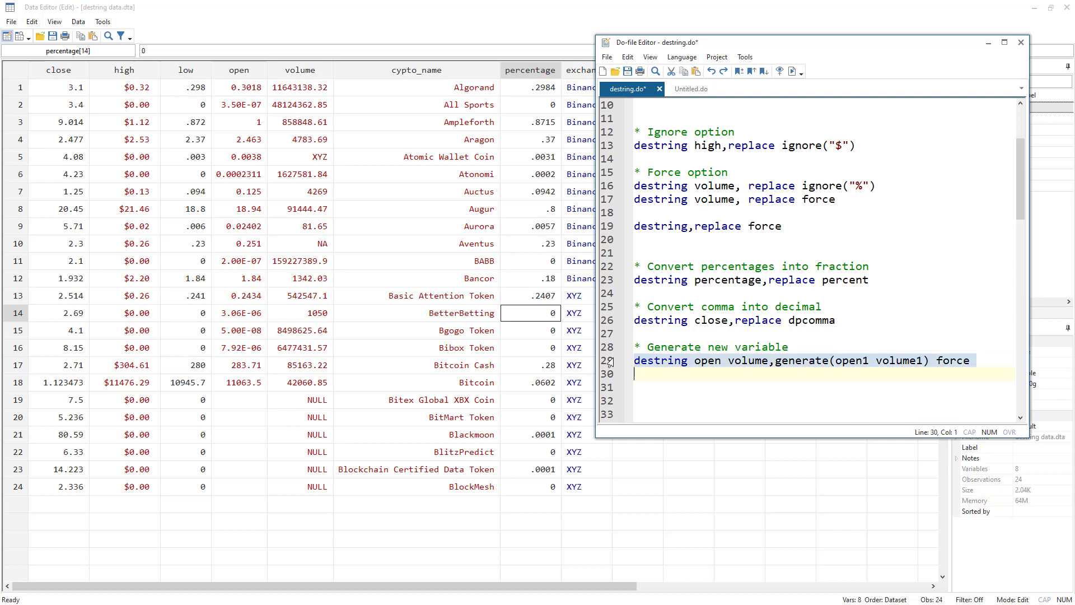
pyautogui.click(793, 72)
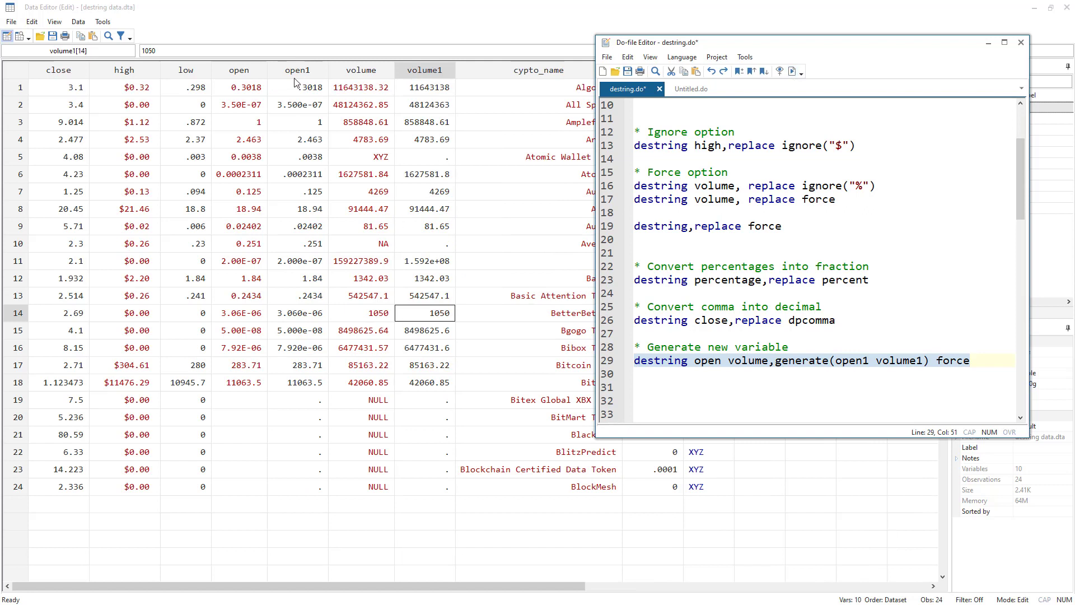